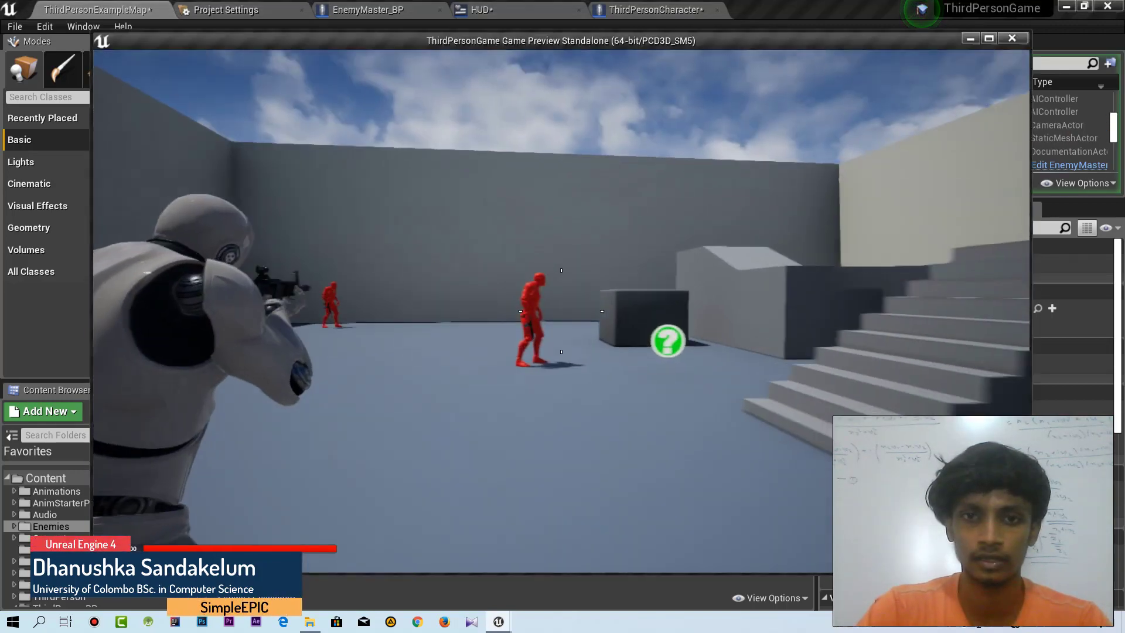
# Play-test the level by shooting the red enemies and walking towards the floor weapons, and end the preview.
pyautogui.click(561, 311)
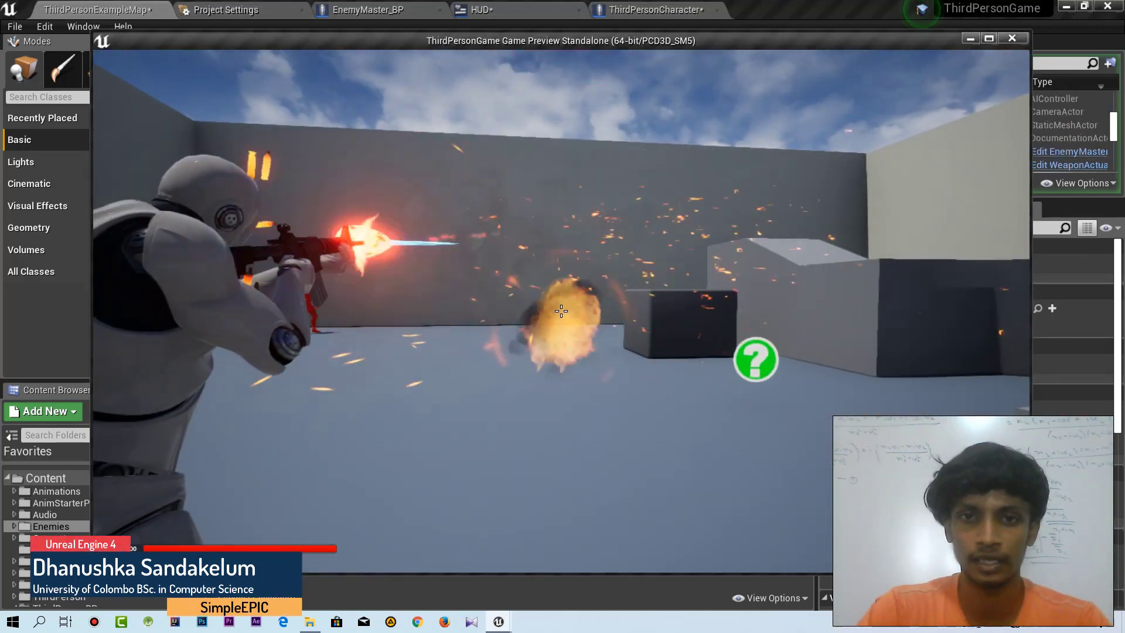
pyautogui.press('w')
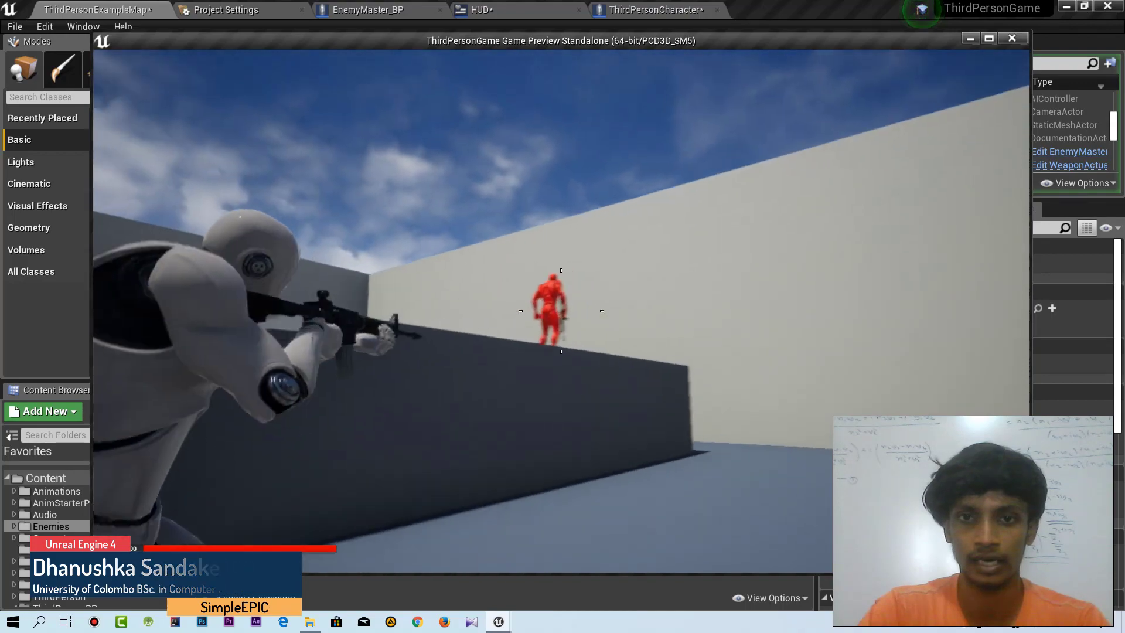
pyautogui.click(561, 312)
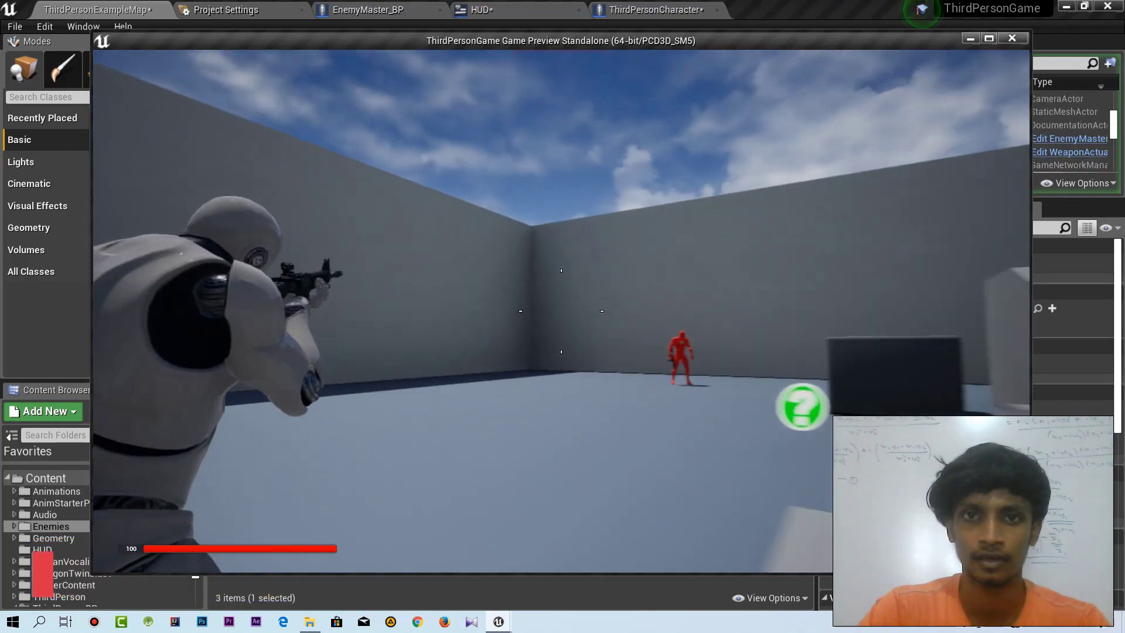
pyautogui.click(560, 311)
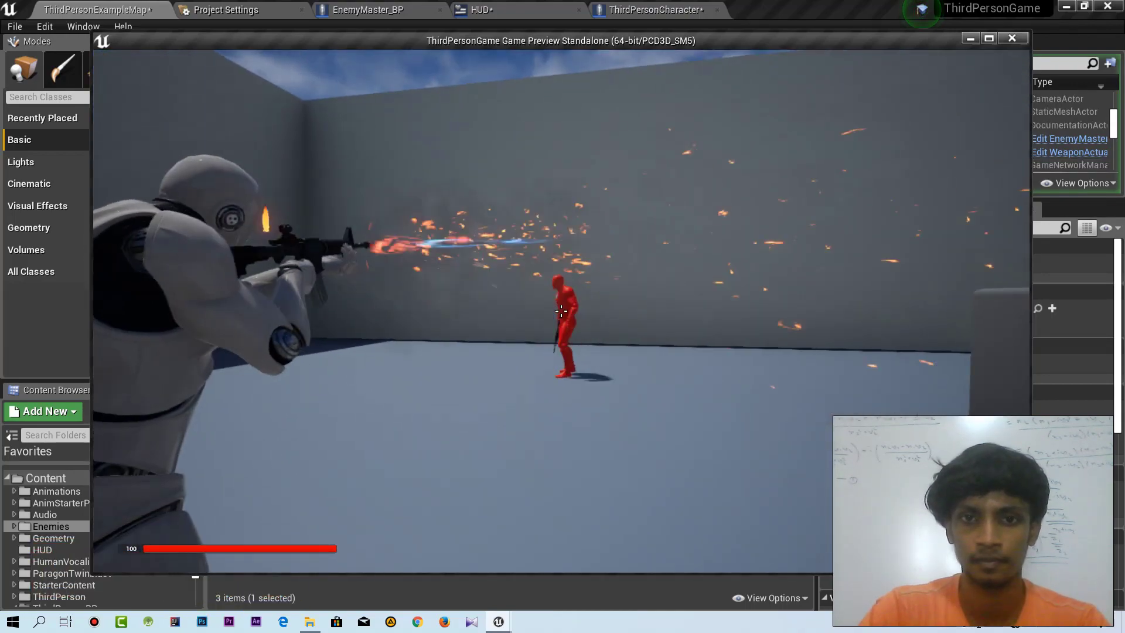
pyautogui.press('w')
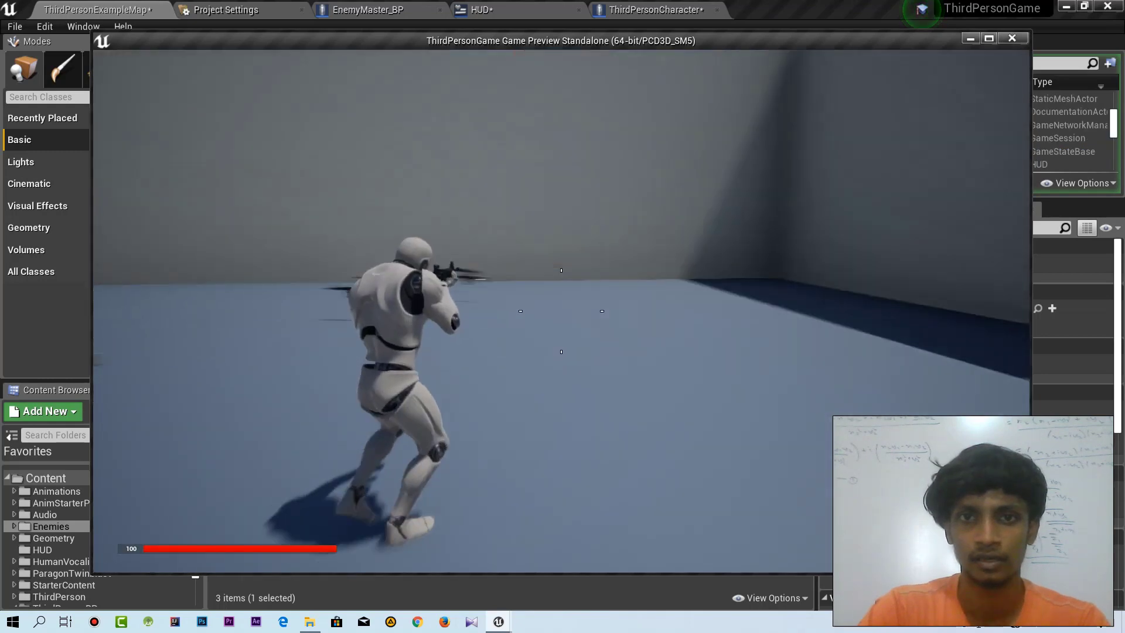
pyautogui.press('w')
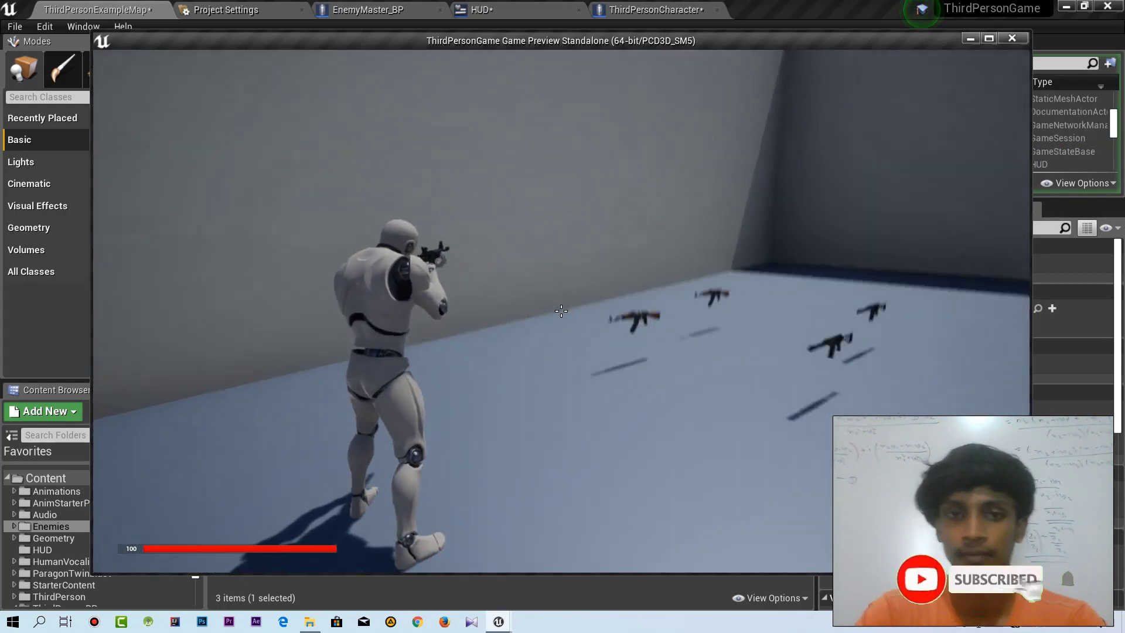
pyautogui.press('w')
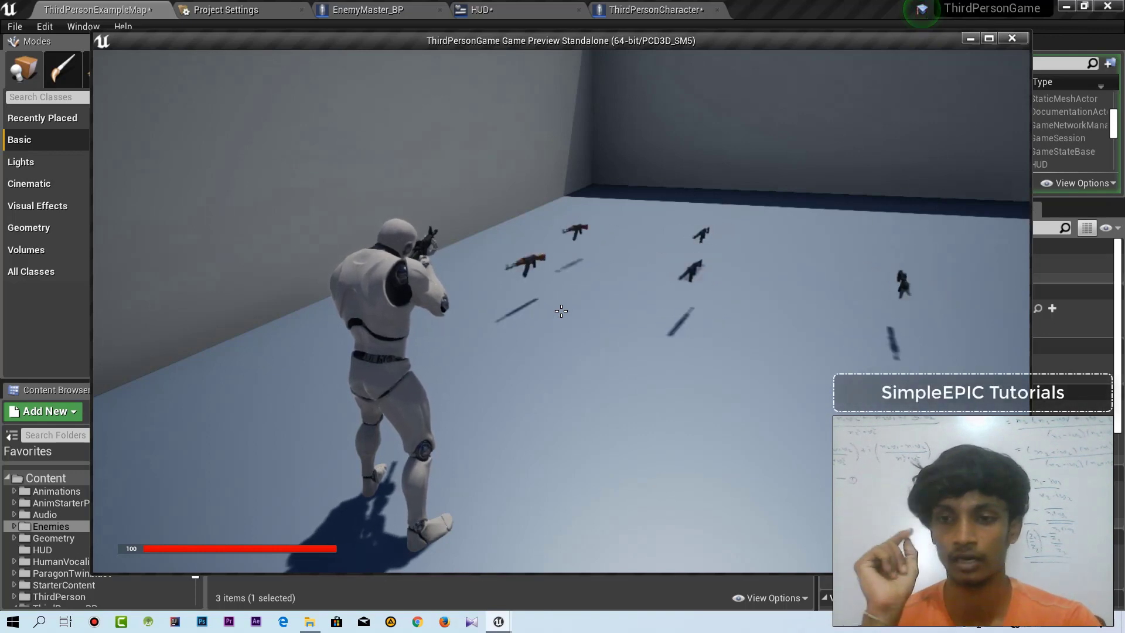
pyautogui.press('Escape')
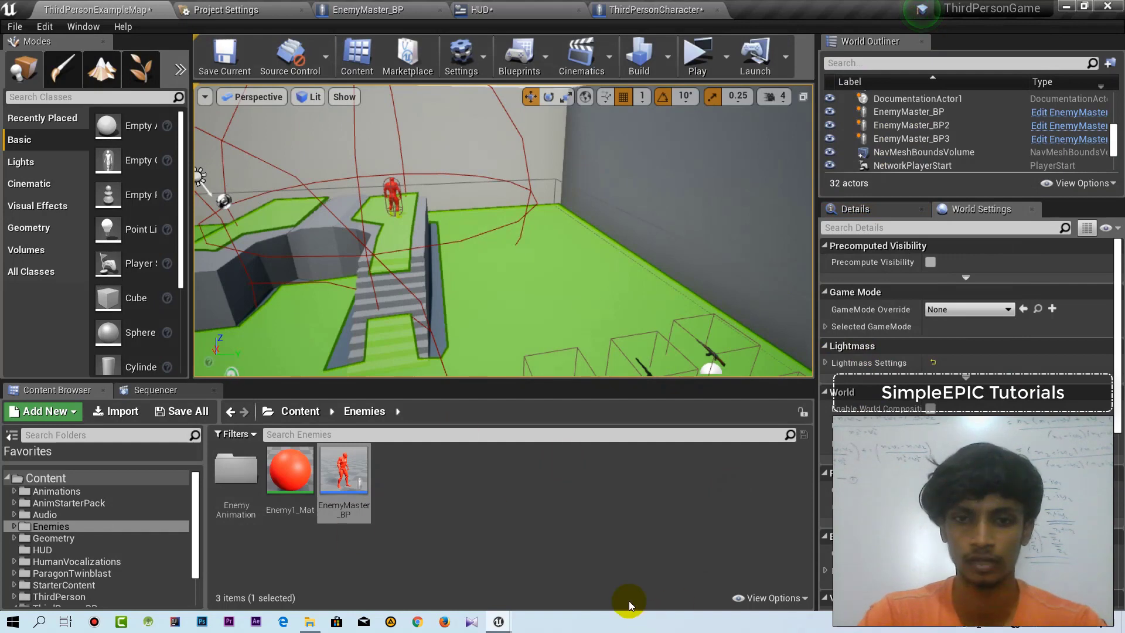
# Open the HUD widget blueprint in its Designer view.
pyautogui.click(579, 529)
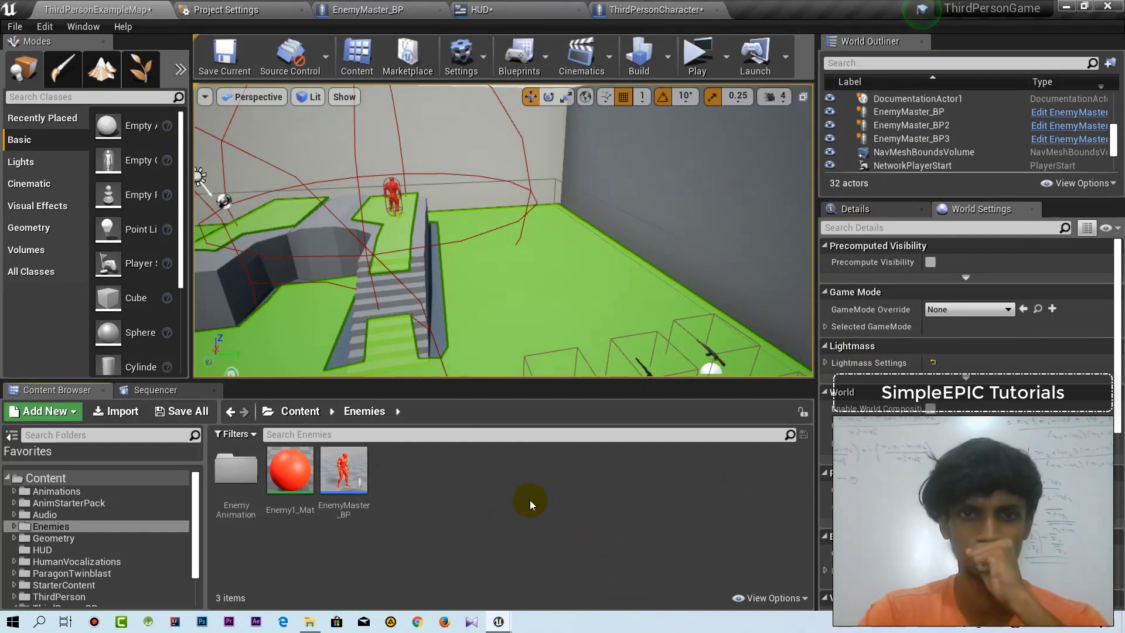
pyautogui.click(482, 10)
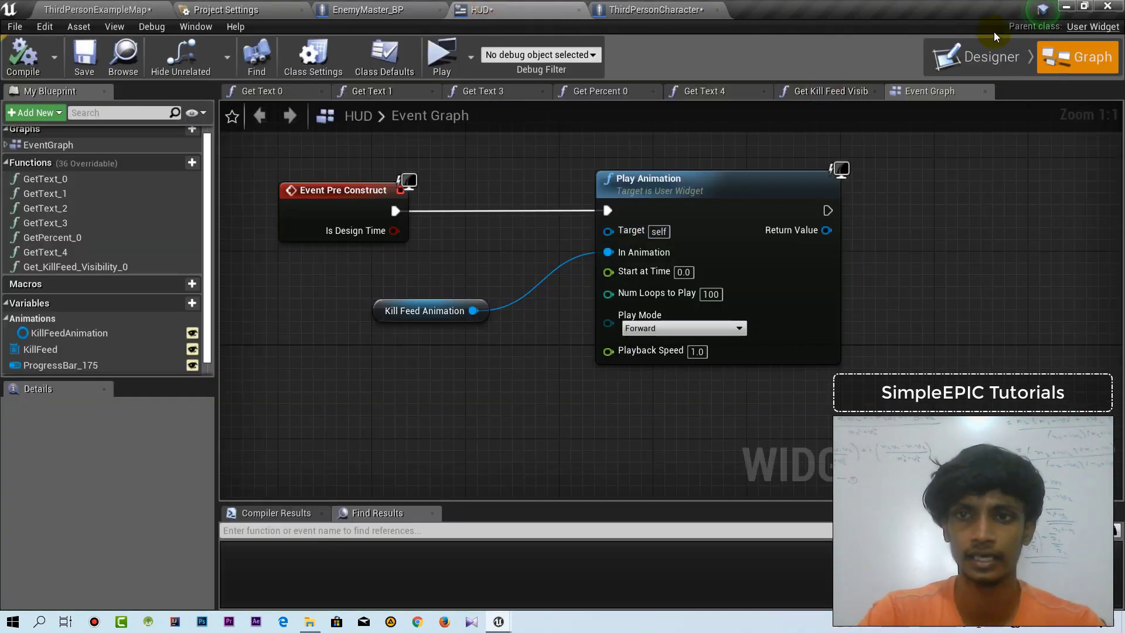
pyautogui.click(983, 52)
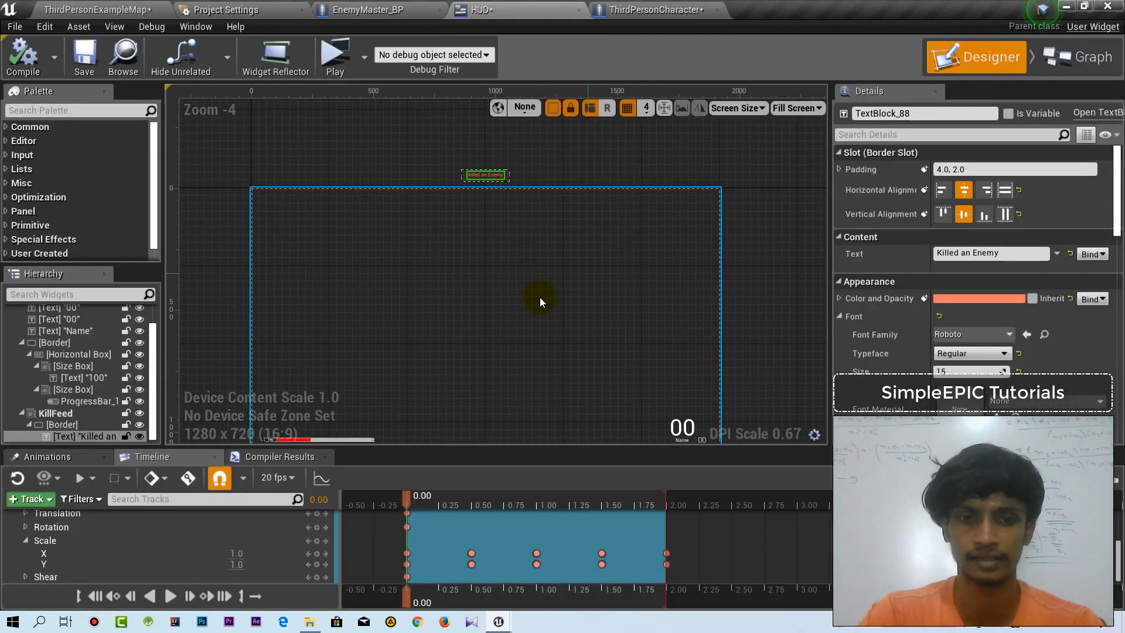
# Add a Size Box to the HUD's root Canvas Panel, just inside its upper-right corner.
pyautogui.scroll(5, 586, 235)
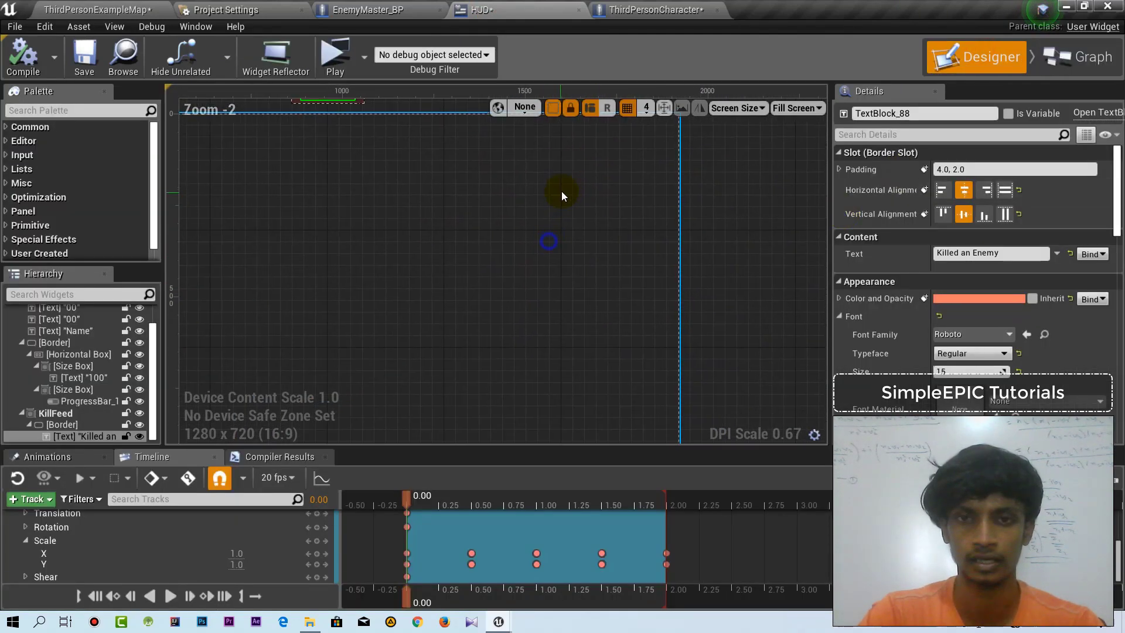
pyautogui.scroll(-7, 548, 205)
pyautogui.moveTo(563, 202); pyautogui.dragTo(550, 224, button='right')
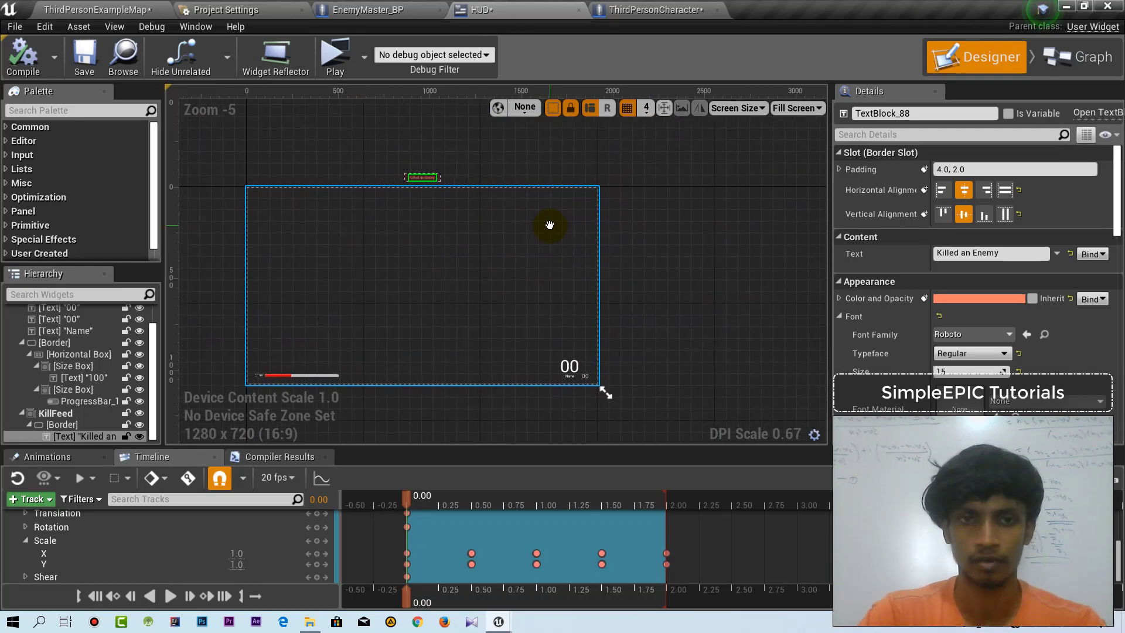
pyautogui.scroll(7, 374, 229)
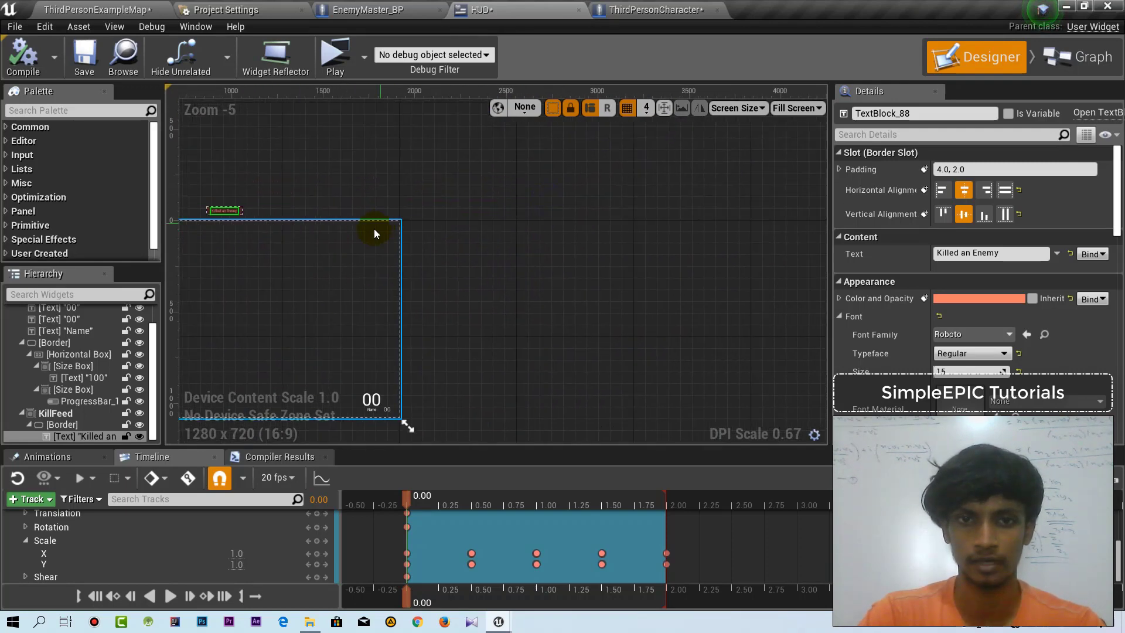
pyautogui.scroll(3, 592, 226)
pyautogui.moveTo(601, 227); pyautogui.dragTo(567, 224, button='right')
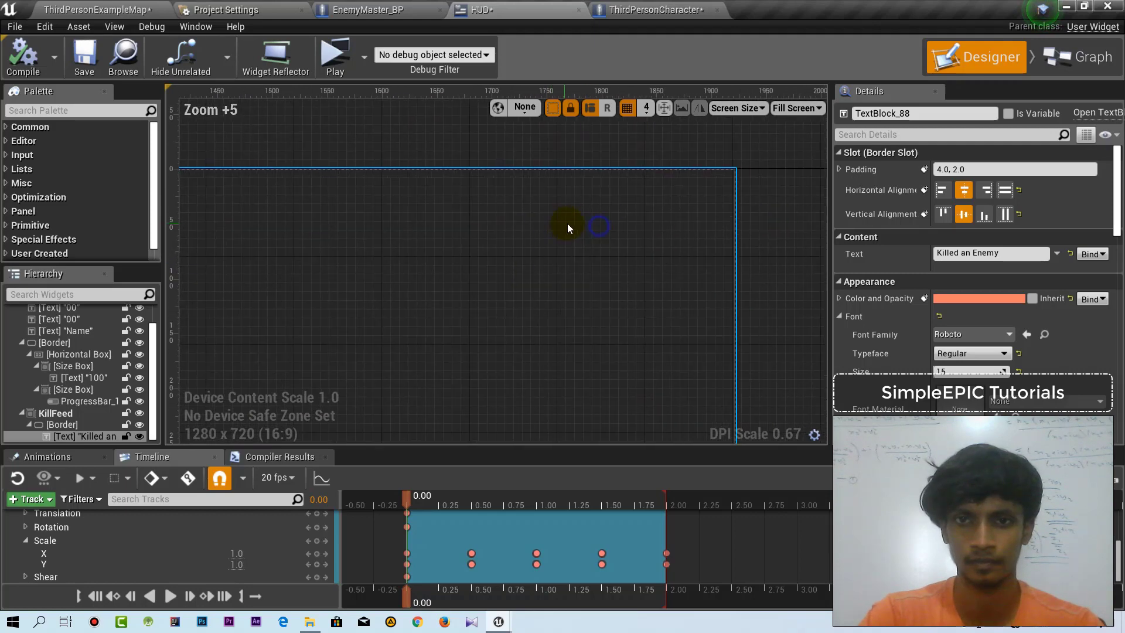
pyautogui.click(633, 210)
pyautogui.click(37, 112)
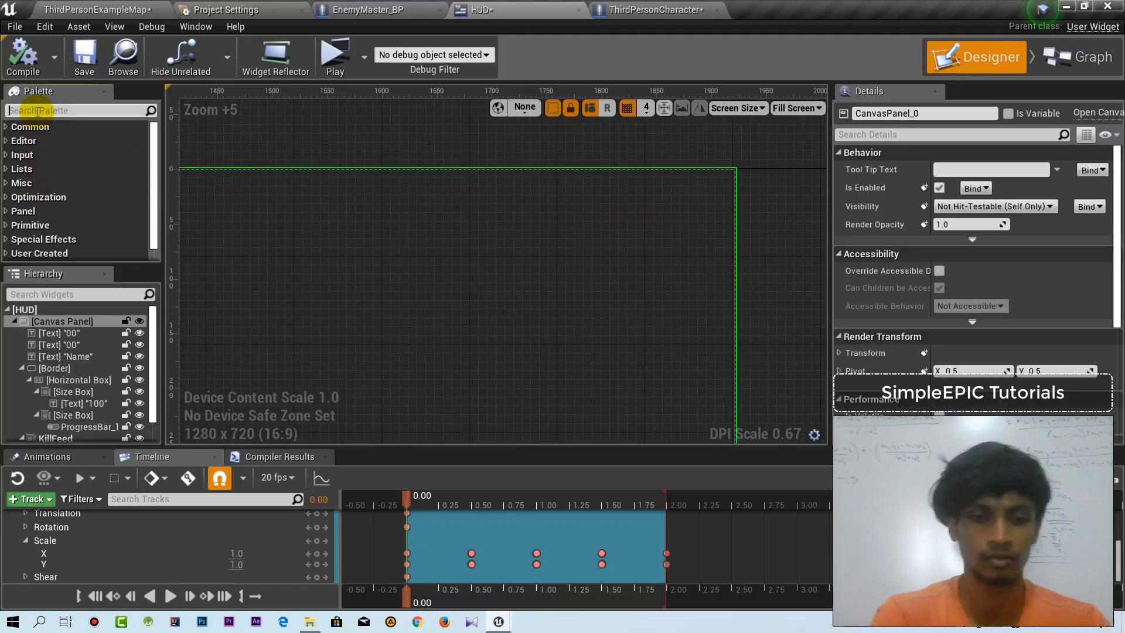
pyautogui.write('size')
pyautogui.moveTo(64, 146); pyautogui.dragTo(469, 230)
pyautogui.moveTo(618, 186); pyautogui.dragTo(615, 185)
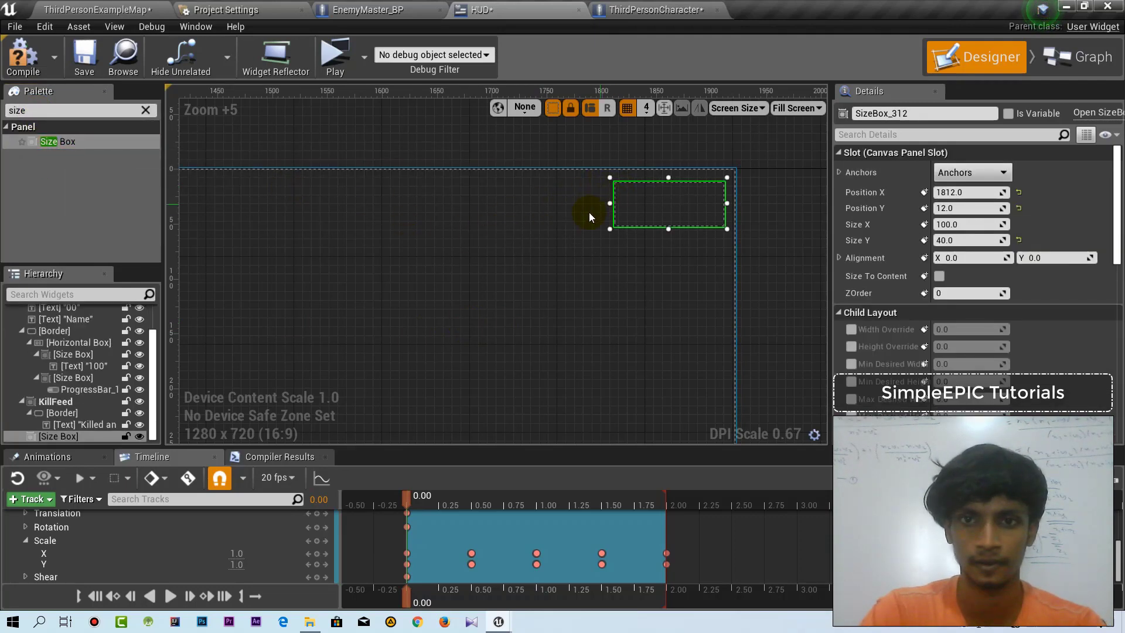
# Enlarge the new Size Box to a width of 200 and a height of about 101.
pyautogui.moveTo(611, 237); pyautogui.dragTo(512, 296)
pyautogui.scroll(-13, 533, 349)
pyautogui.scroll(8, 538, 230)
pyautogui.moveTo(536, 228); pyautogui.dragTo(480, 281, button='right')
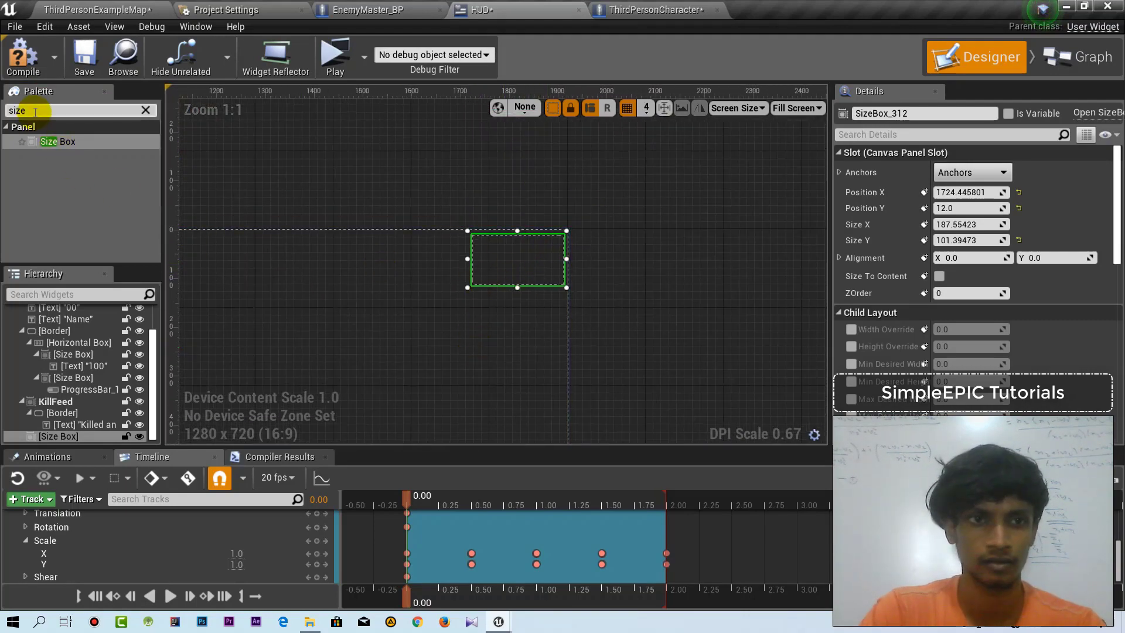
pyautogui.click(950, 224)
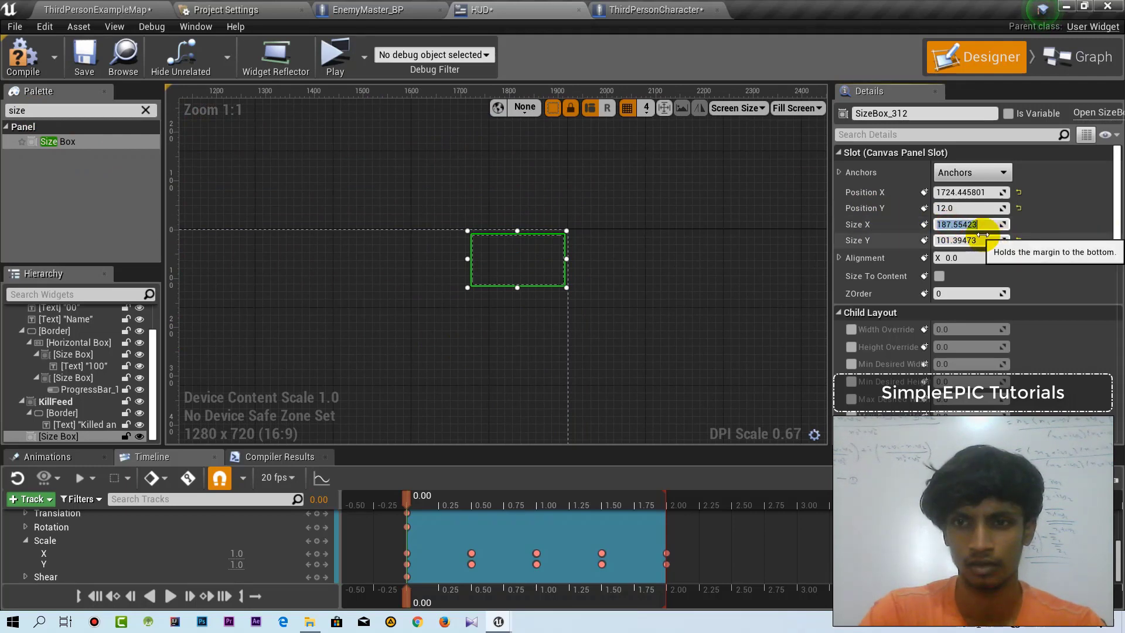
pyautogui.click(970, 240)
# Move the Size Box to about X 1704, Y 20 and anchor it to the canvas's top-right corner.
pyautogui.moveTo(557, 258); pyautogui.dragTo(540, 262)
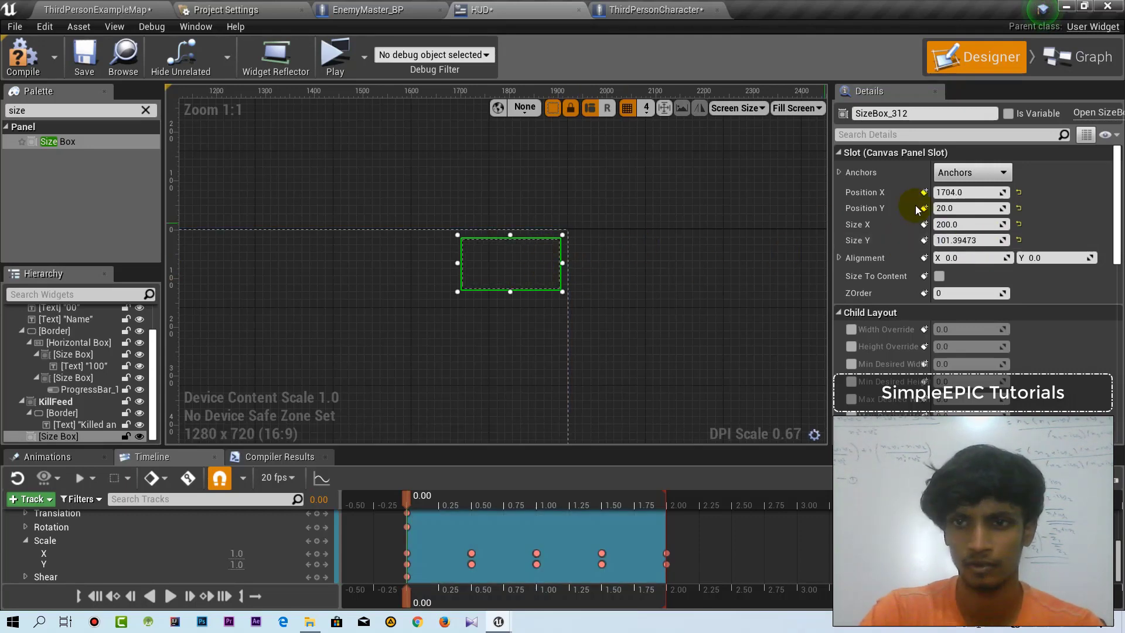
pyautogui.click(971, 173)
pyautogui.click(1046, 211)
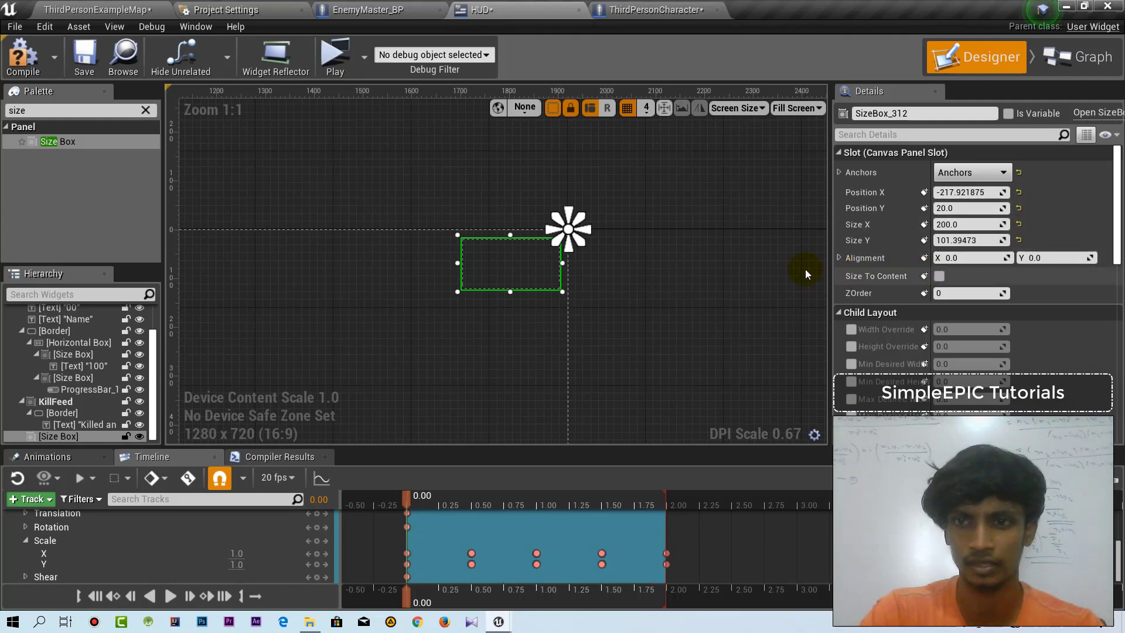
# Add a Border inside the top-right Size Box.
pyautogui.scroll(6, 534, 255)
pyautogui.moveTo(648, 341); pyautogui.dragTo(590, 354, button='right')
pyautogui.write('border')
pyautogui.moveTo(54, 142); pyautogui.dragTo(474, 284)
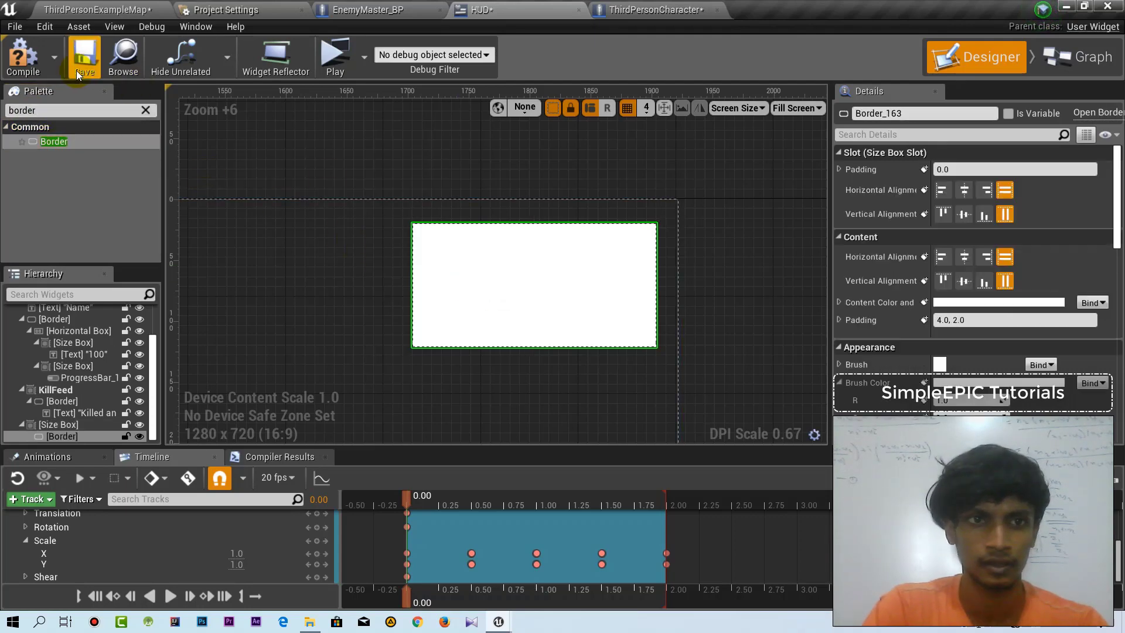
# Run the game preview to check the new panel's placement on the HUD, and end the preview.
pyautogui.click(342, 58)
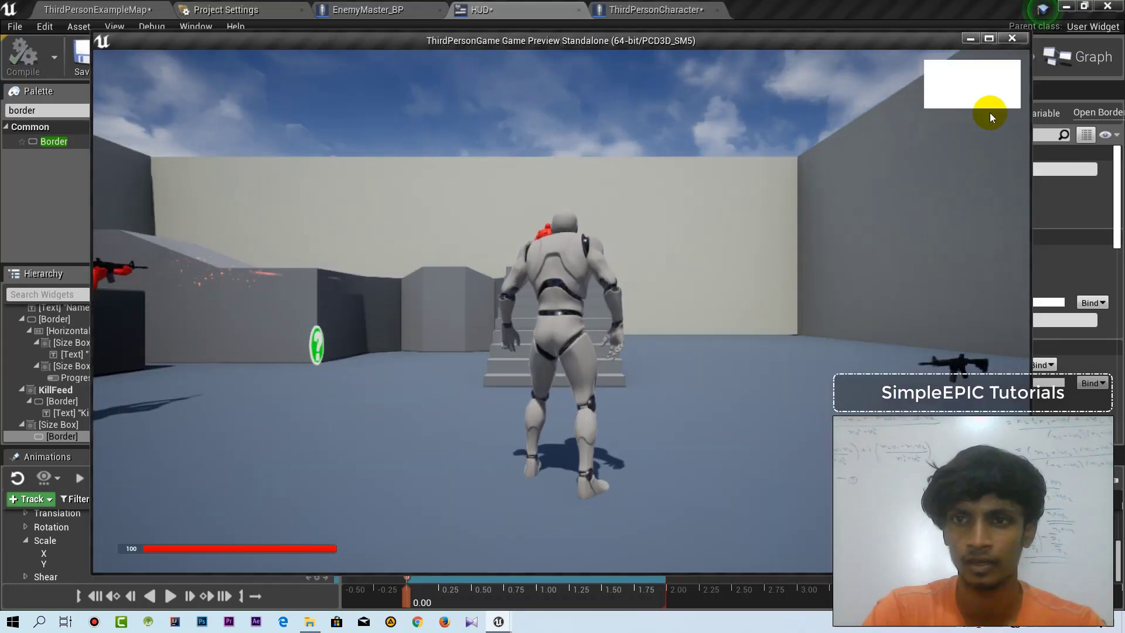
pyautogui.click(661, 276)
pyautogui.press('w')
pyautogui.press('s')
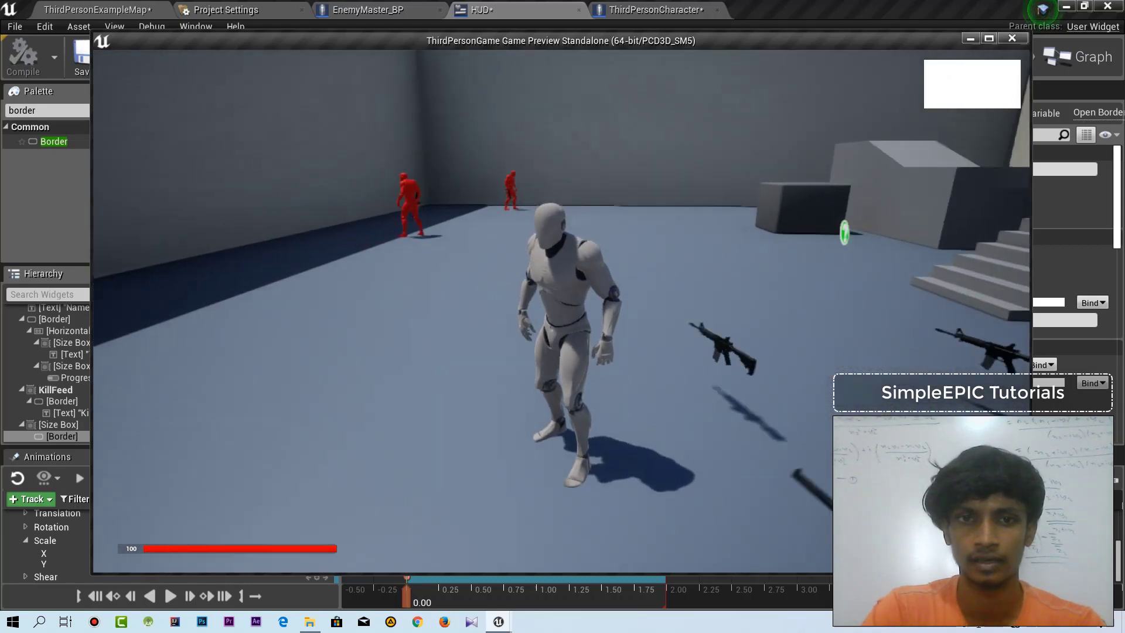
pyautogui.press('w')
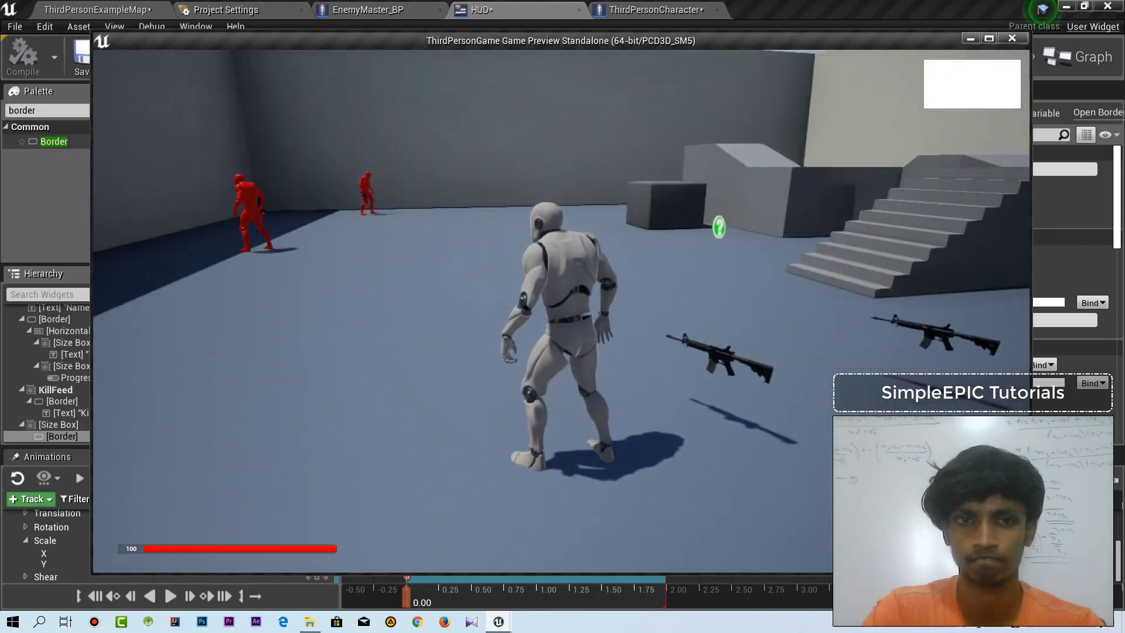
pyautogui.press('Escape')
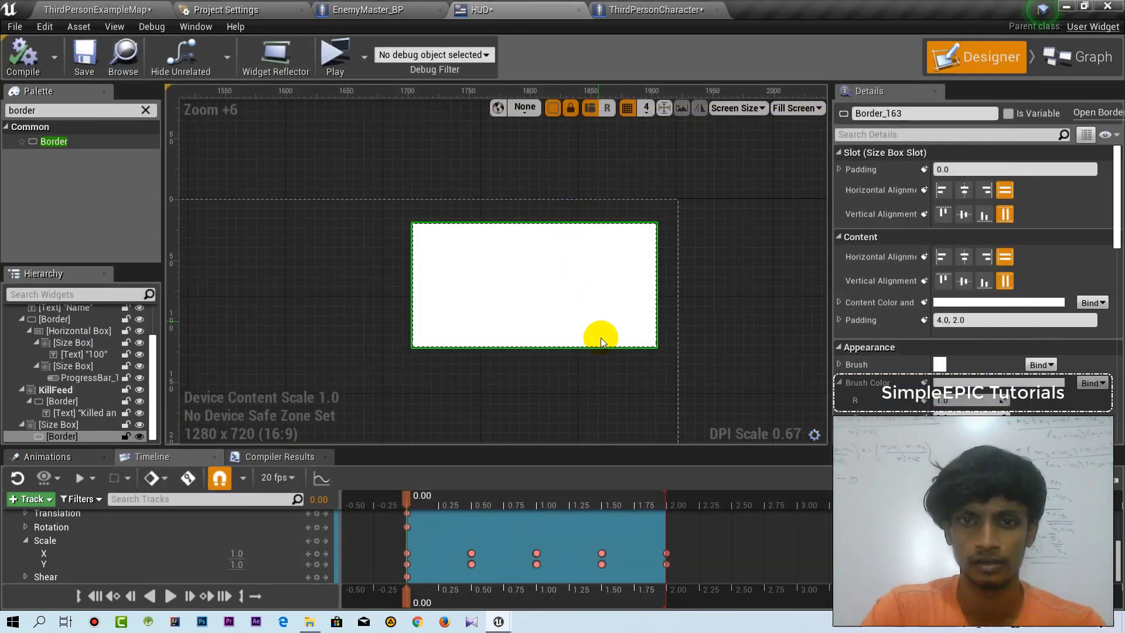
# Set the new Border's Brush Color to a very dark purple, about R 0.034, G 0, B 0.025.
pyautogui.scroll(-3, 1020, 297)
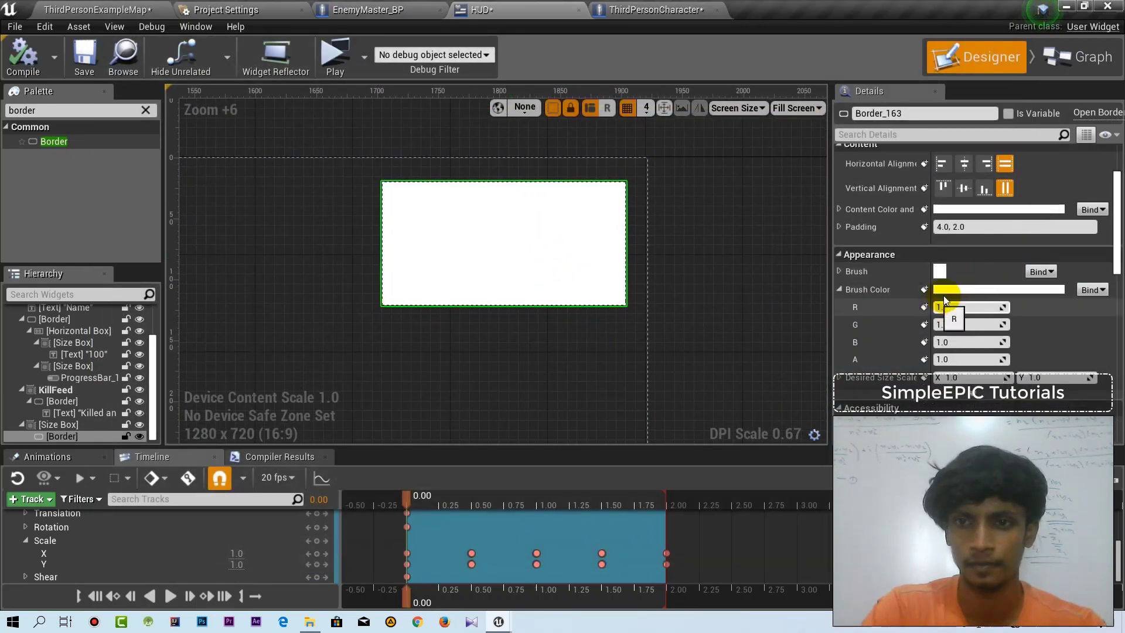
pyautogui.scroll(-2, 961, 277)
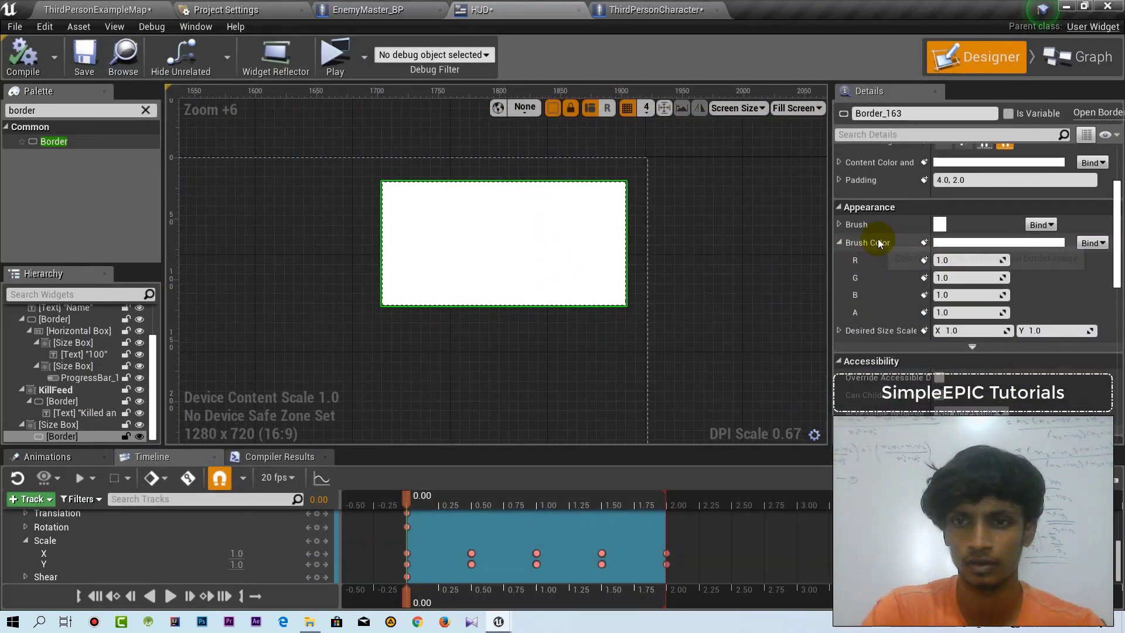
pyautogui.click(979, 242)
pyautogui.moveTo(812, 228)
pyautogui.mouseDown()
pyautogui.moveTo(657, 227)
pyautogui.moveTo(293, 192)
pyautogui.mouseUp()
pyautogui.moveTo(336, 289); pyautogui.dragTo(382, 251)
pyautogui.moveTo(401, 198); pyautogui.dragTo(248, 181)
pyautogui.moveTo(307, 249); pyautogui.dragTo(310, 356)
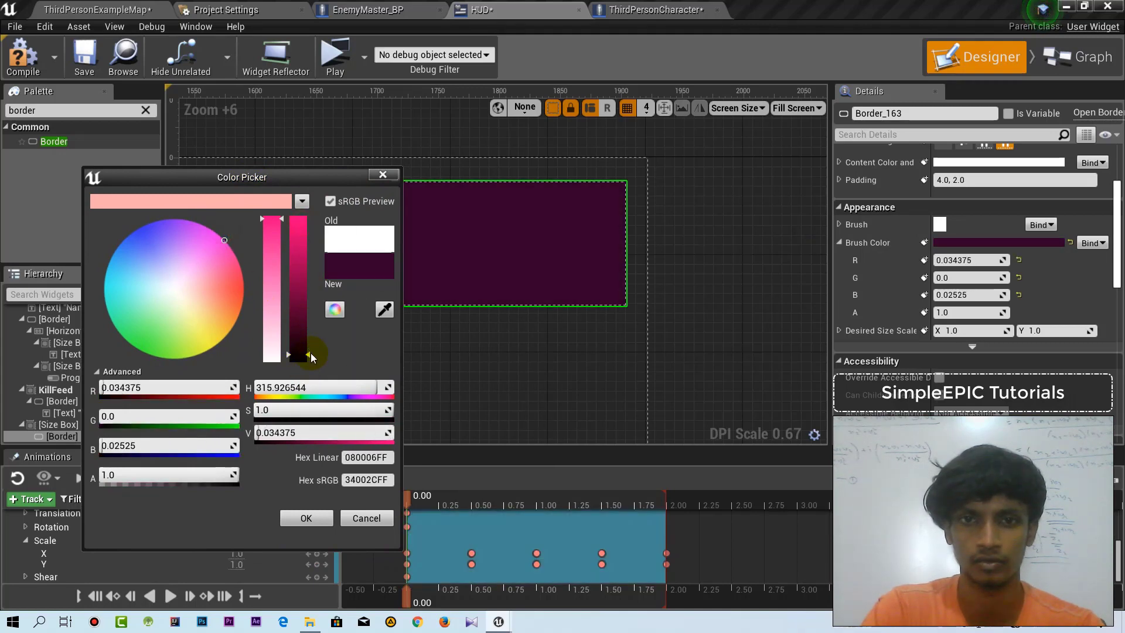
# Set the Border's brush color alpha to 0.2 and apply the color.
pyautogui.click(171, 471)
pyautogui.write('0.2')
pyautogui.press('Return')
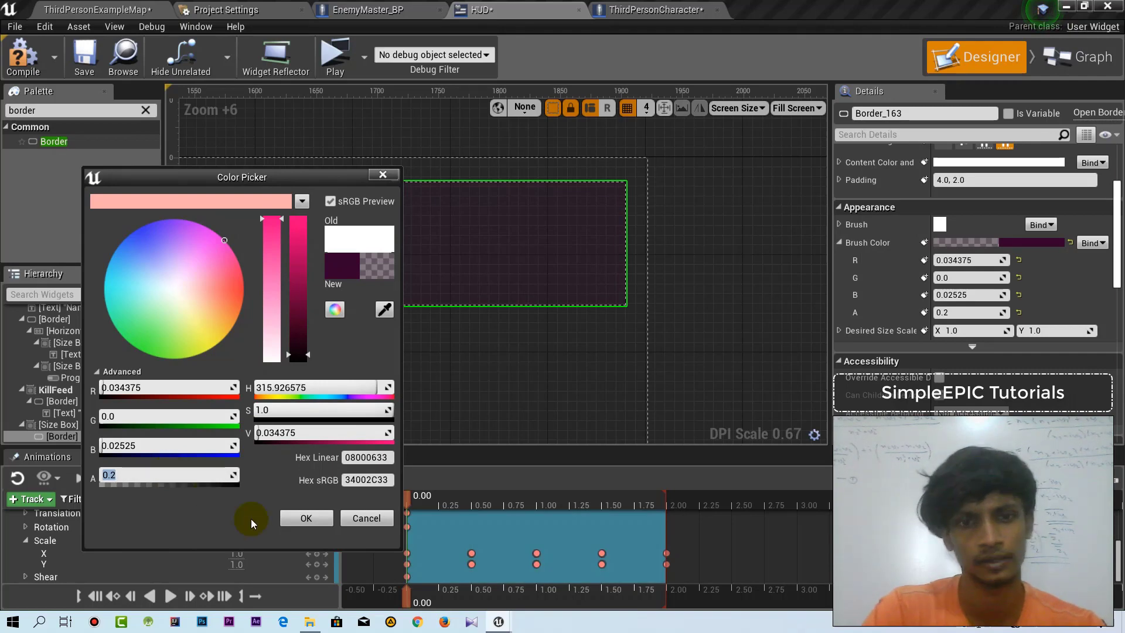
pyautogui.click(306, 519)
pyautogui.click(447, 389)
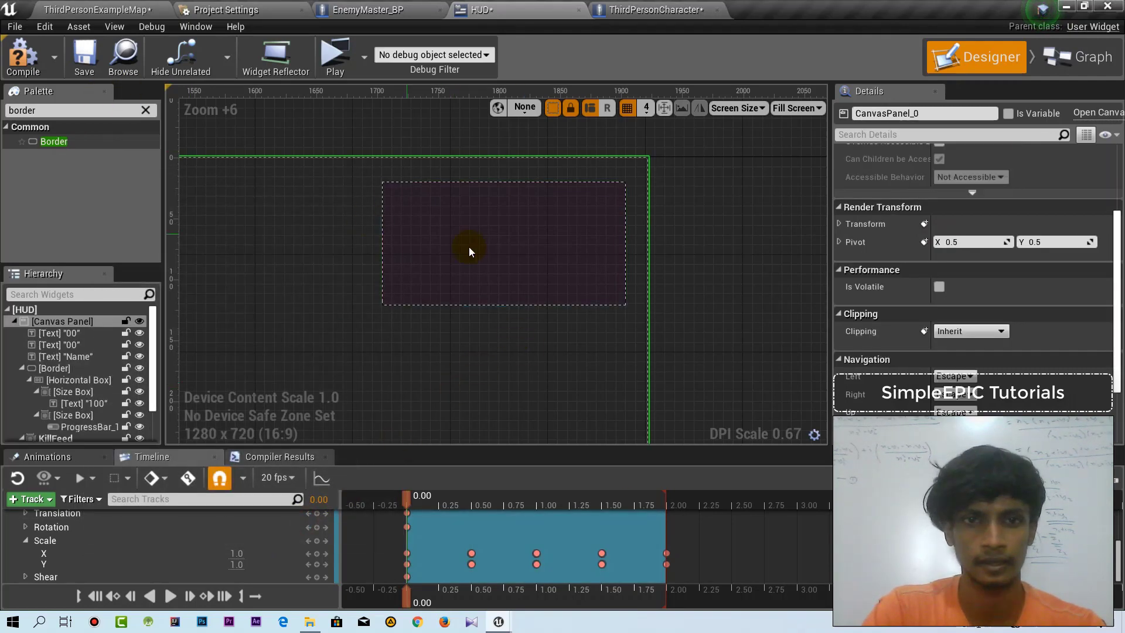
# Add a Vertical Box inside the translucent purple Border.
pyautogui.click(60, 109)
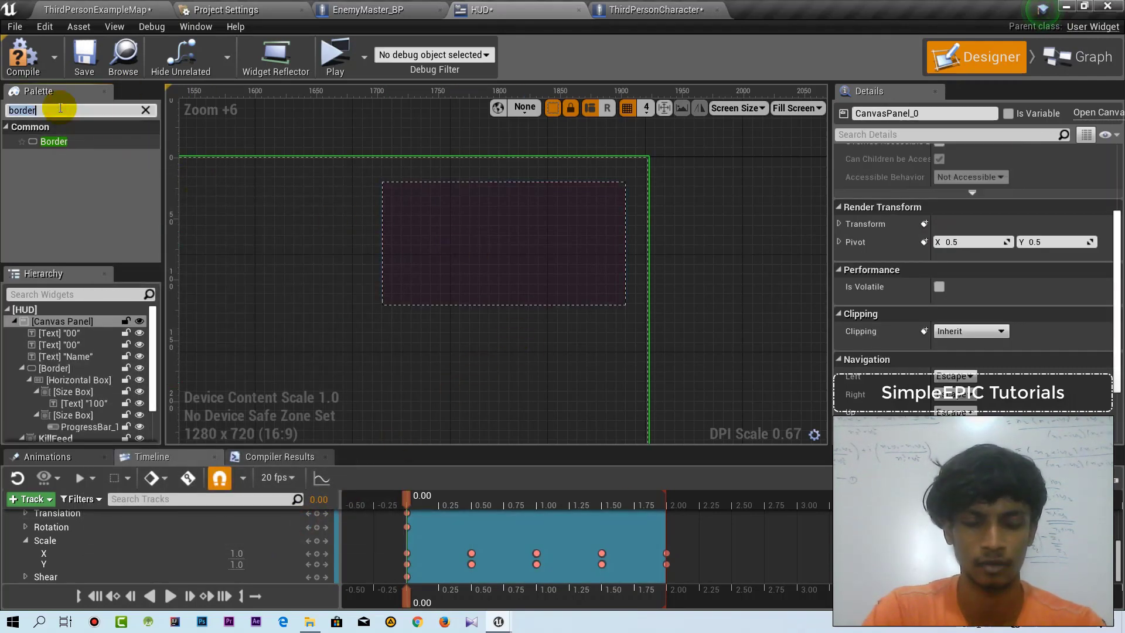
pyautogui.write('ver')
pyautogui.moveTo(71, 154); pyautogui.dragTo(465, 238)
# Set the Vertical Box's slot padding to 0.
pyautogui.scroll(3, 996, 187)
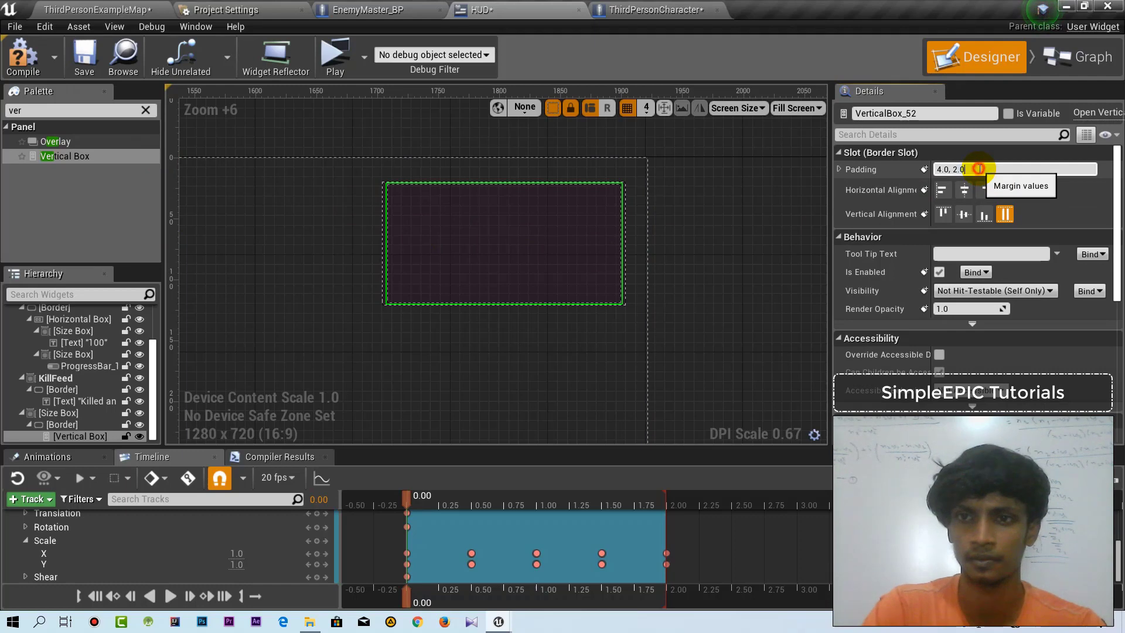
pyautogui.moveTo(980, 169); pyautogui.dragTo(887, 168)
pyautogui.moveTo(999, 169); pyautogui.dragTo(905, 175)
pyautogui.write('0')
pyautogui.press('Return')
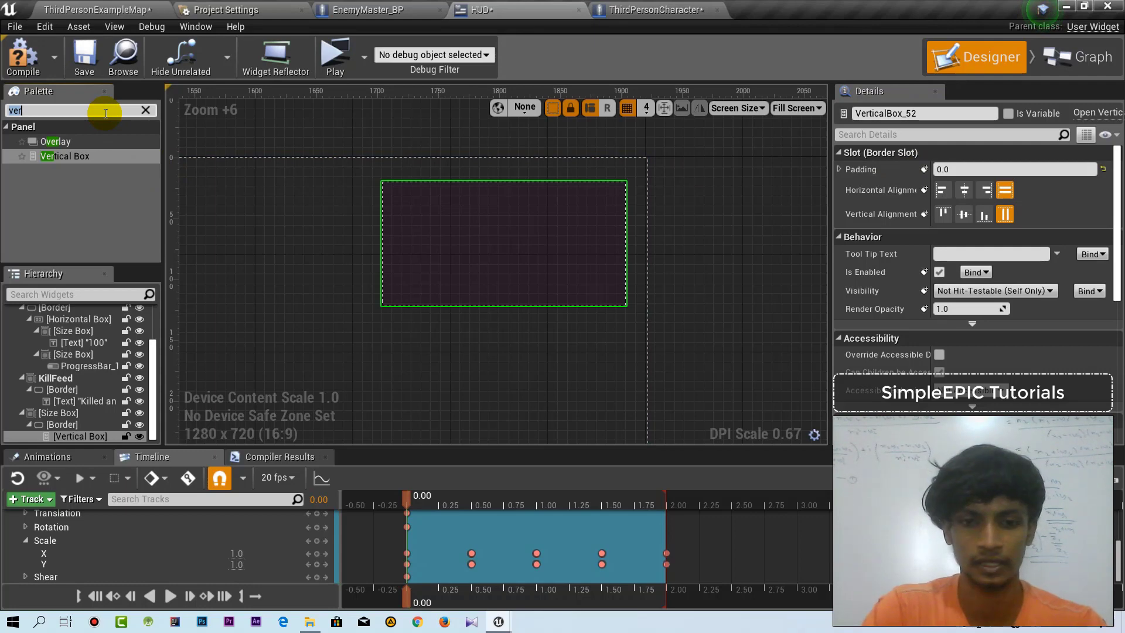
# Add a Size Box inside the Vertical Box and override its height to 40.
pyautogui.press('BackSpace')
pyautogui.write('size')
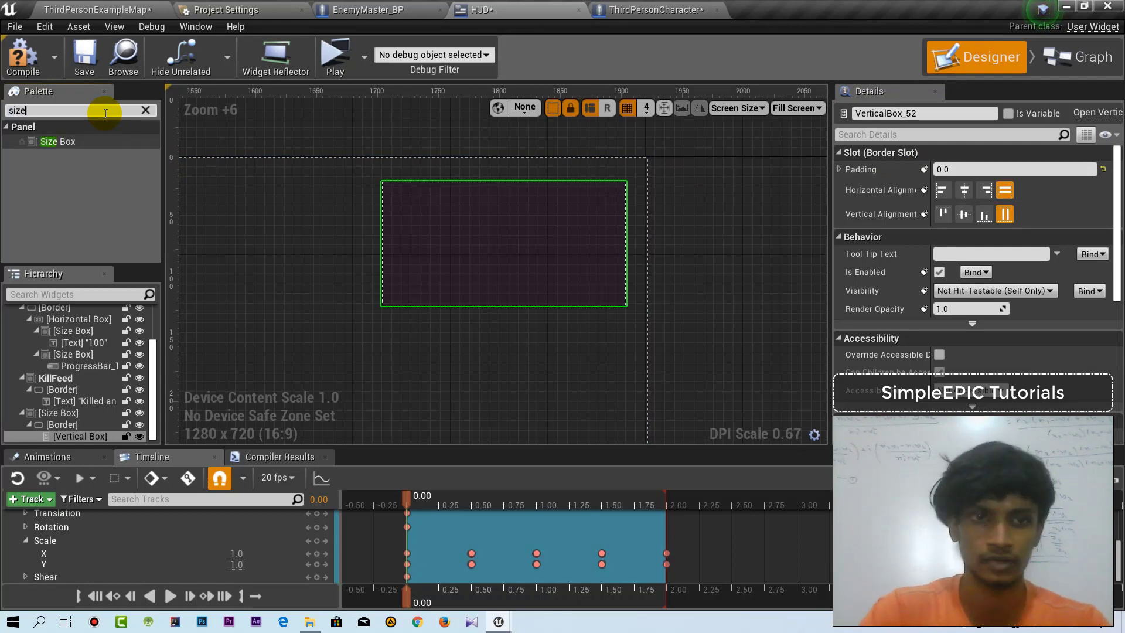
pyautogui.moveTo(79, 141); pyautogui.dragTo(430, 212)
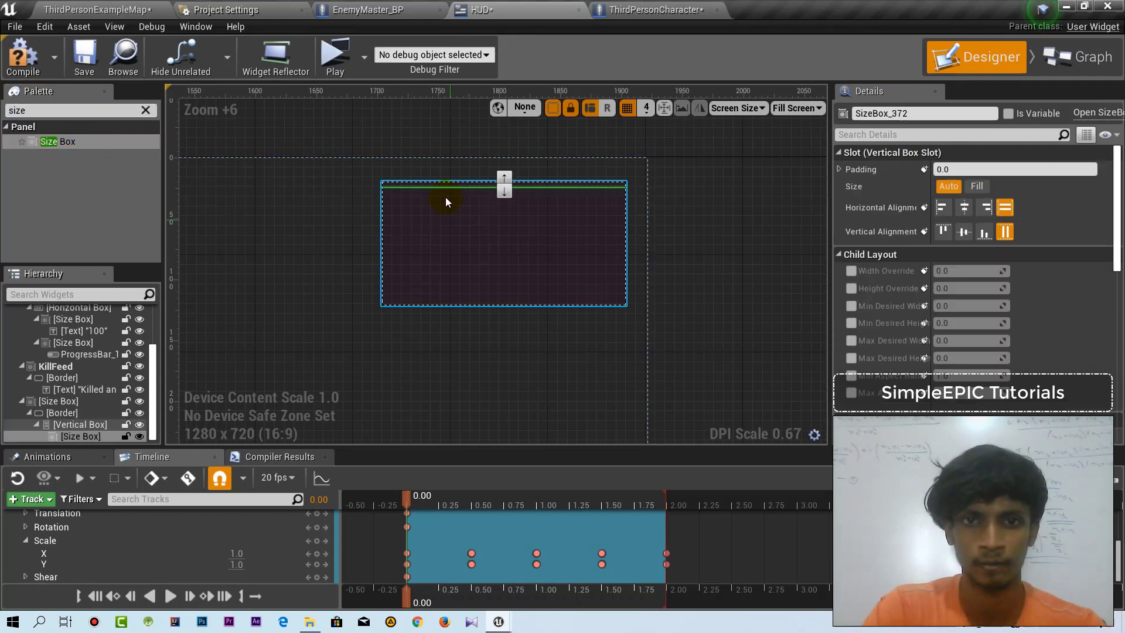
pyautogui.click(853, 291)
pyautogui.click(944, 288)
pyautogui.write('5')
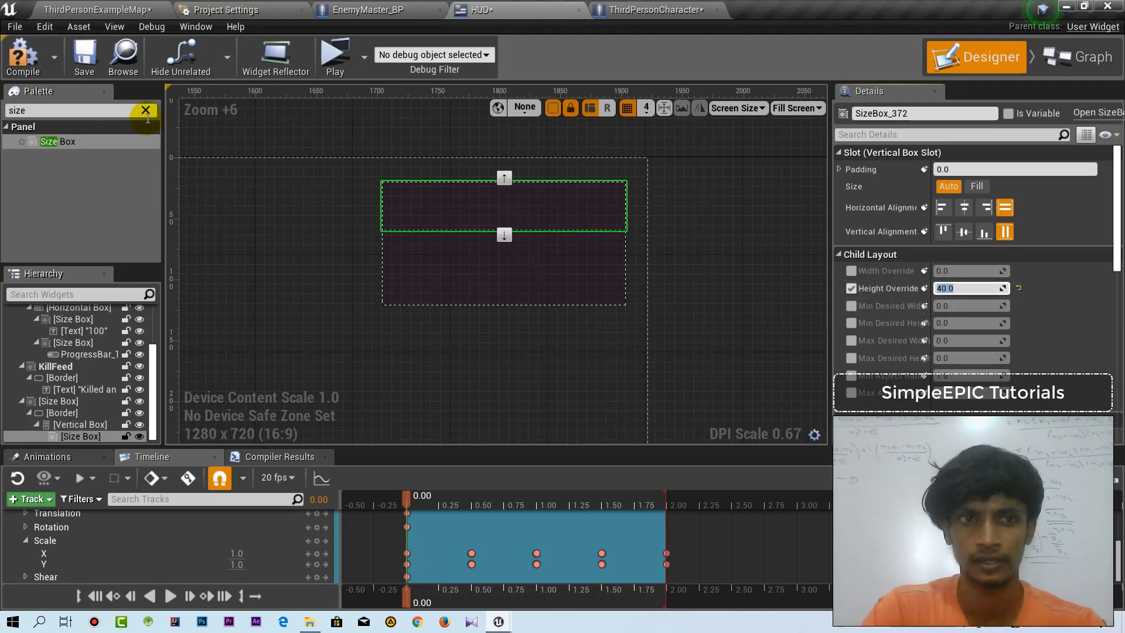
# Try a slot padding of 10 on the new Size Box and set it back to 0.
pyautogui.click(961, 170)
pyautogui.write('10')
pyautogui.press('Return')
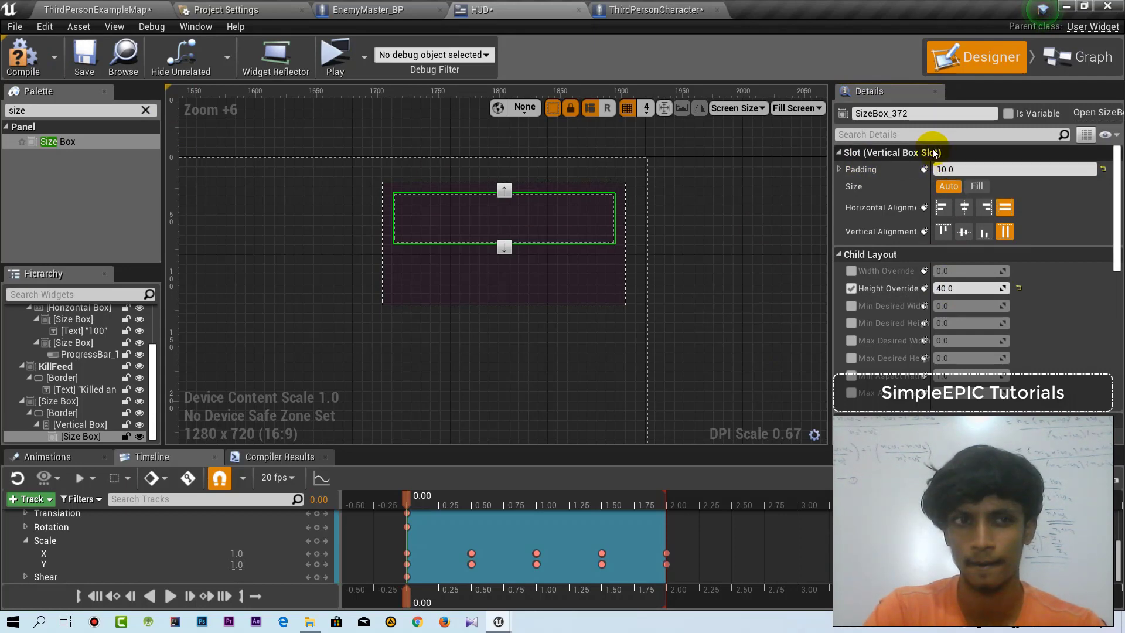
pyautogui.click(977, 170)
pyautogui.write('0')
pyautogui.press('Return')
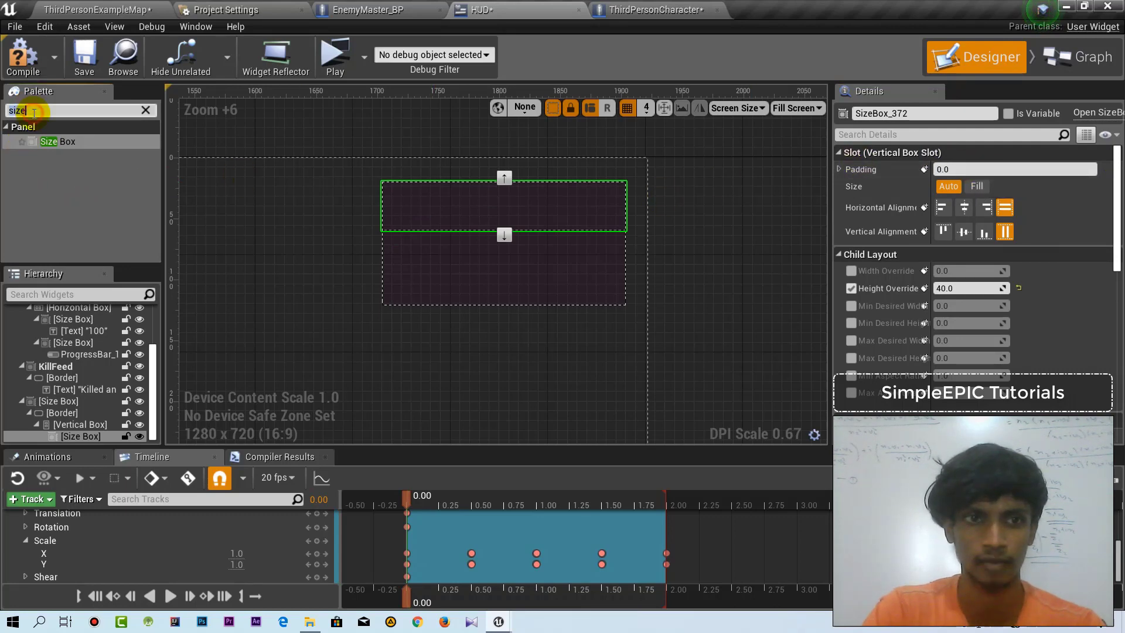
# Add a Border inside the 40-high Size Box and set its slot padding to 5.
pyautogui.write('bor')
pyautogui.moveTo(54, 141); pyautogui.dragTo(445, 199)
pyautogui.click(947, 169)
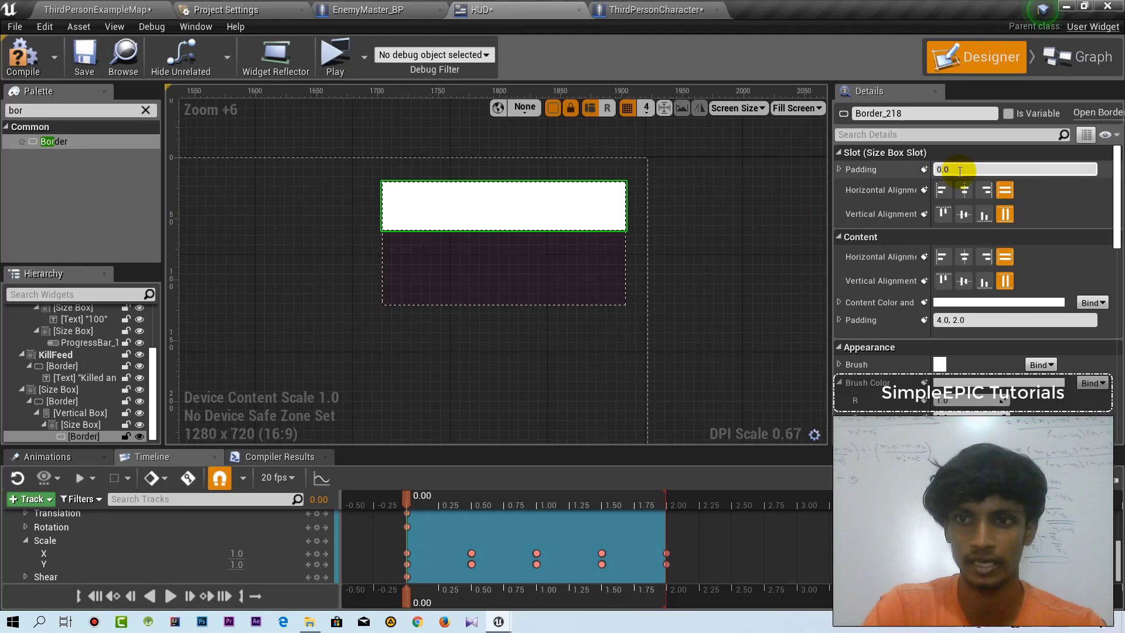
pyautogui.write('10')
pyautogui.press('Return')
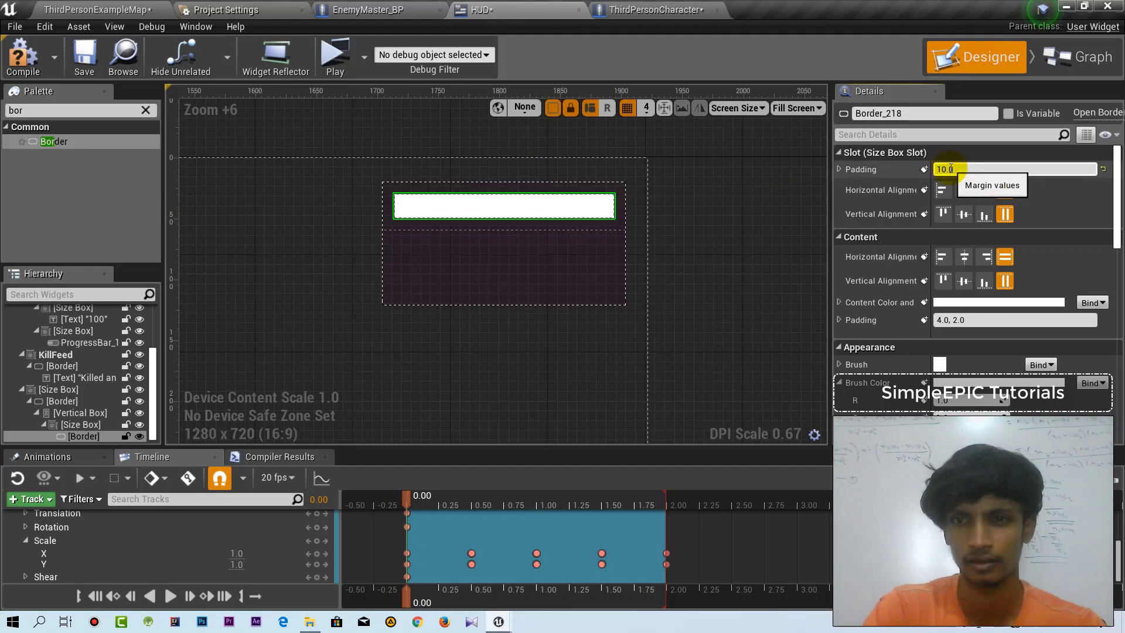
pyautogui.write('5')
pyautogui.press('Return')
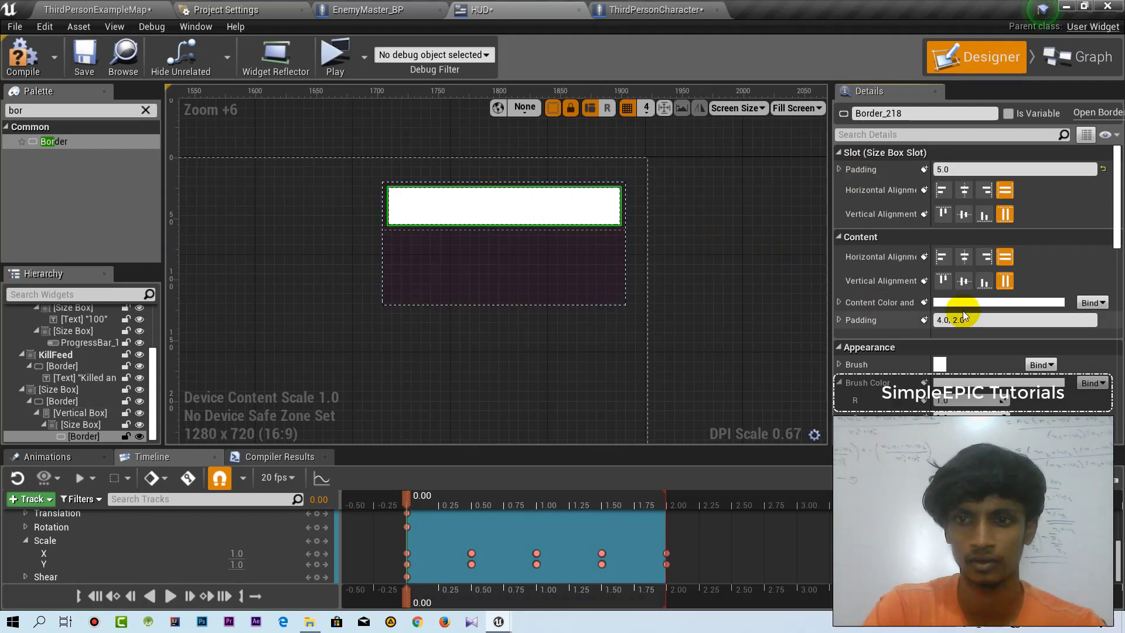
# Set the inner Border's Brush Color to pure black.
pyautogui.scroll(-2, 941, 316)
pyautogui.click(994, 334)
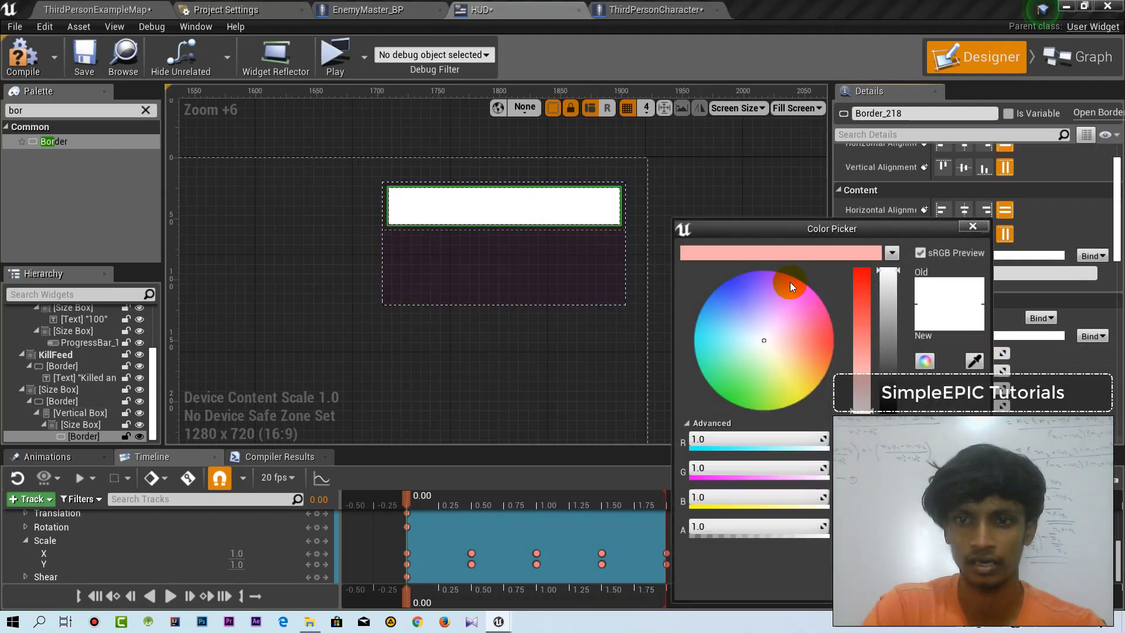
pyautogui.moveTo(900, 288); pyautogui.dragTo(899, 408)
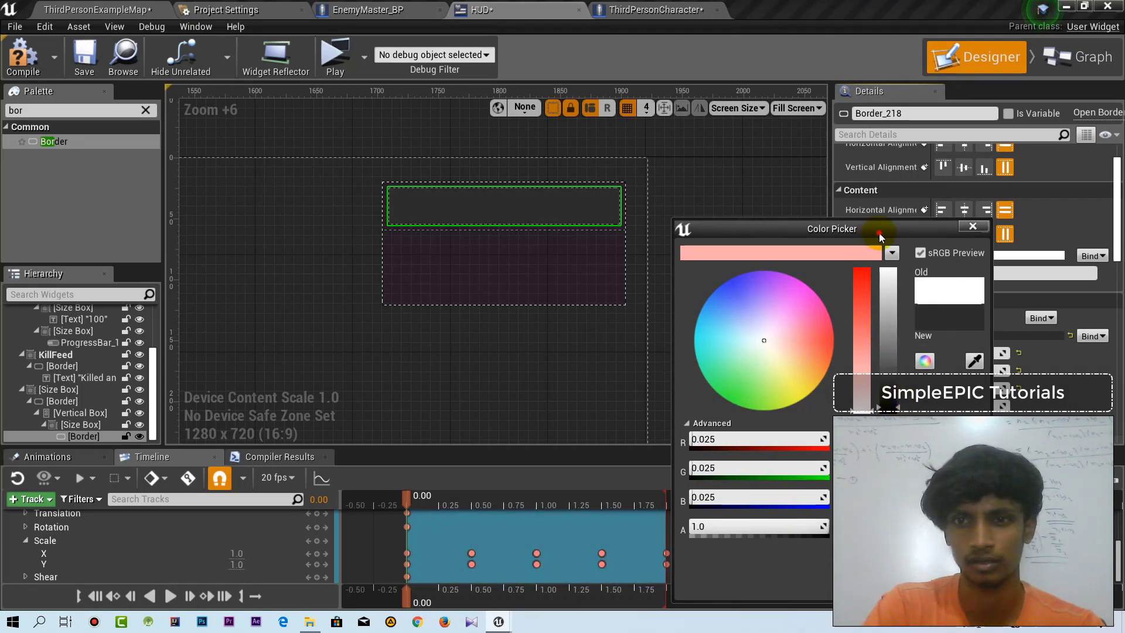
pyautogui.moveTo(879, 233); pyautogui.dragTo(784, 180)
pyautogui.moveTo(793, 355); pyautogui.dragTo(794, 370)
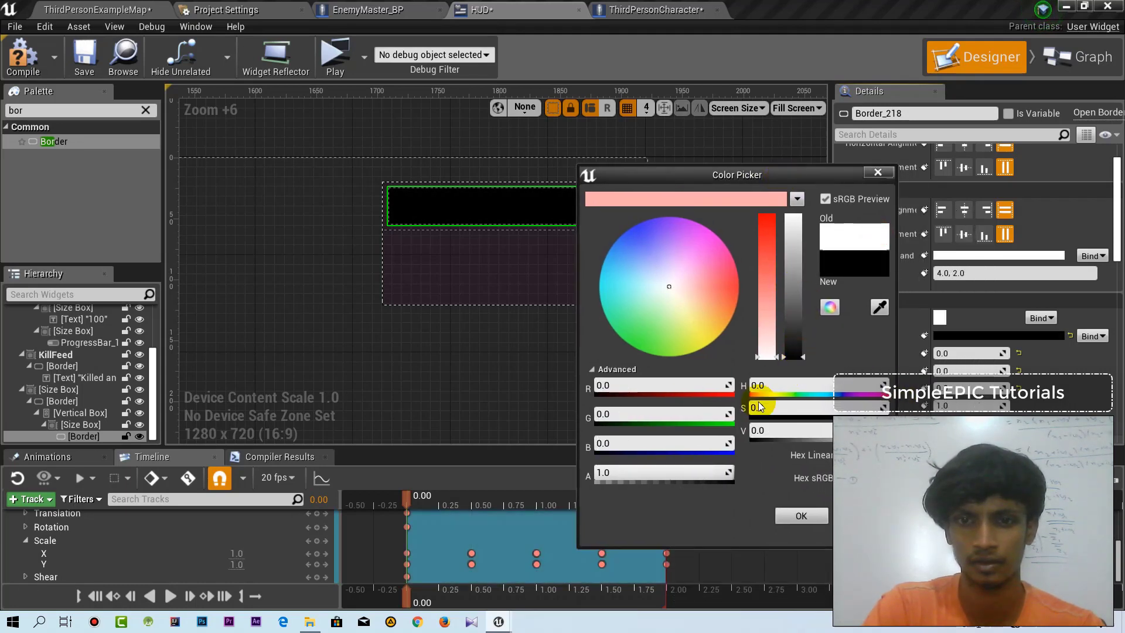
# Set the black brush color's alpha to 0.4 and apply the color.
pyautogui.click(672, 475)
pyautogui.write('0.2')
pyautogui.press('Return')
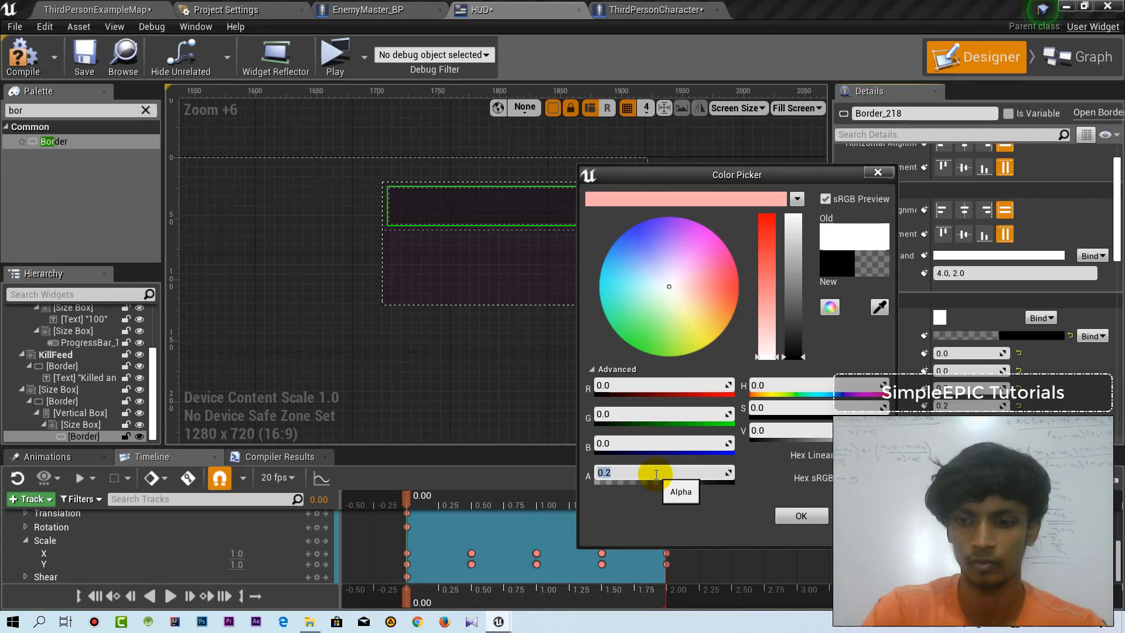
pyautogui.press('Return')
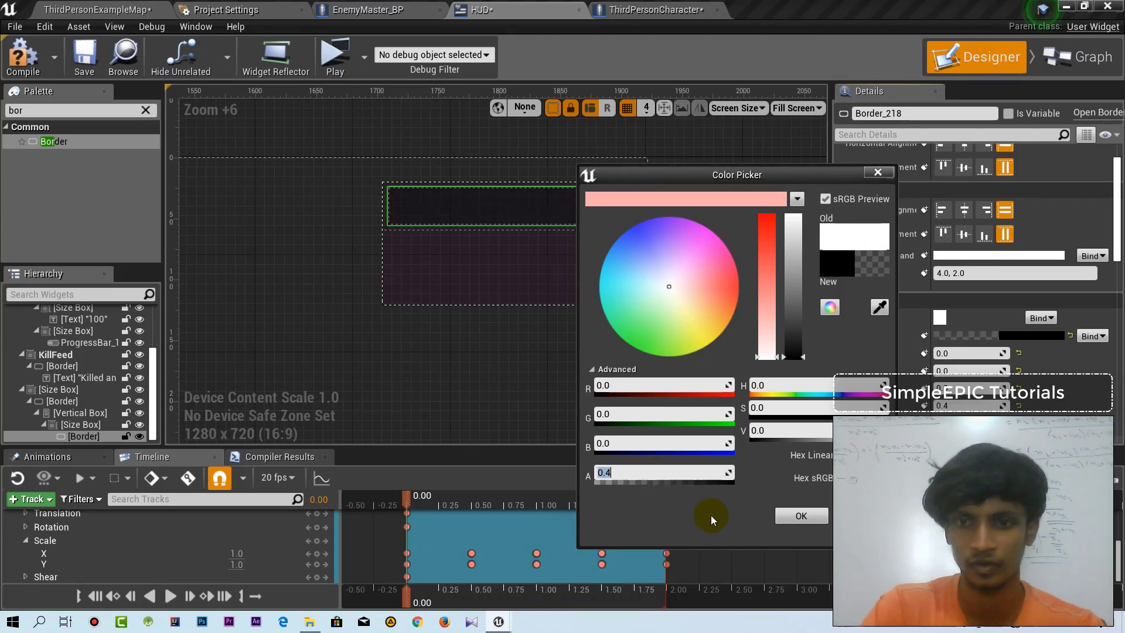
pyautogui.click(790, 514)
# Add a Text widget inside the translucent black Border.
pyautogui.click(520, 319)
pyautogui.scroll(2, 485, 256)
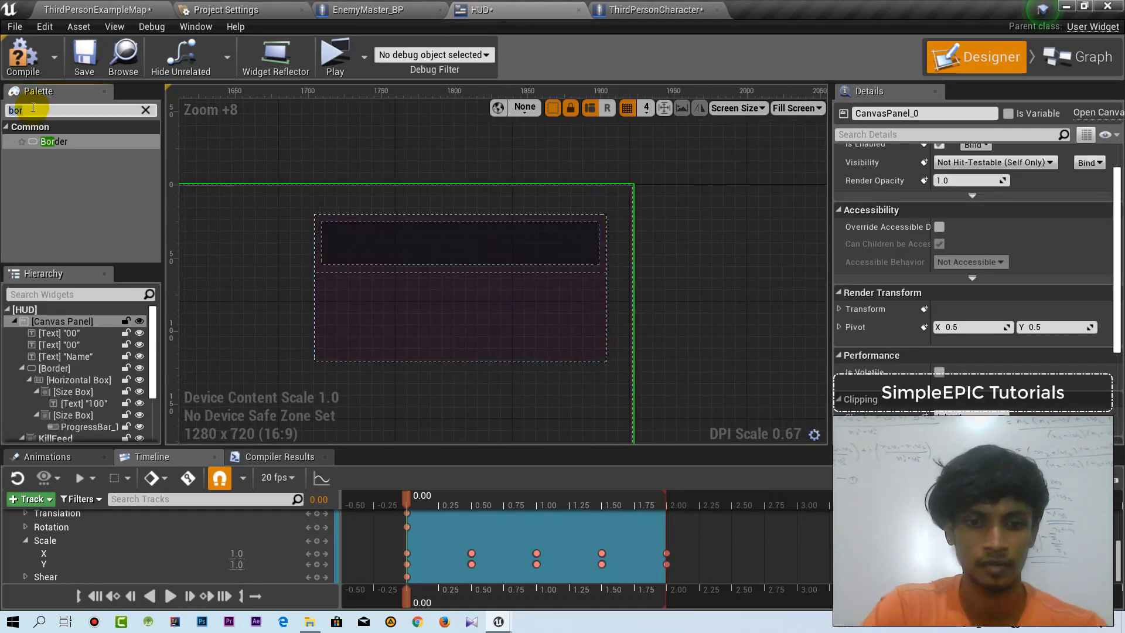
pyautogui.press('BackSpace')
pyautogui.press('BackSpace')
pyautogui.press('BackSpace')
pyautogui.write('te')
pyautogui.moveTo(49, 156); pyautogui.dragTo(457, 243)
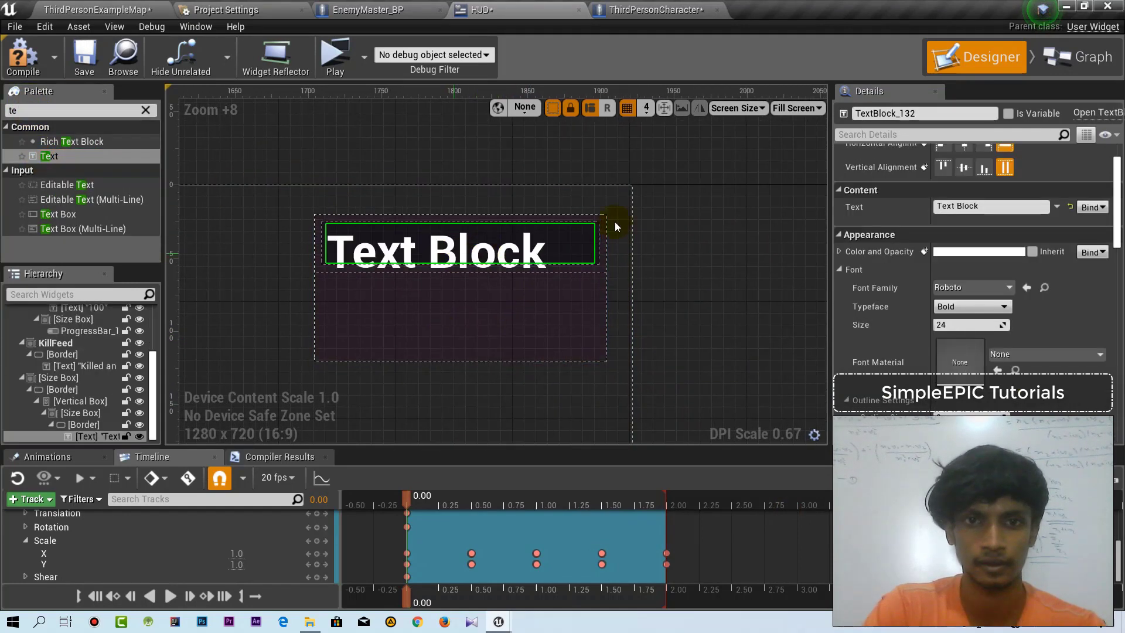
# Center the new Text widget horizontally and vertically within its Border.
pyautogui.scroll(2, 933, 185)
pyautogui.click(961, 190)
pyautogui.click(964, 214)
pyautogui.scroll(-2, 970, 224)
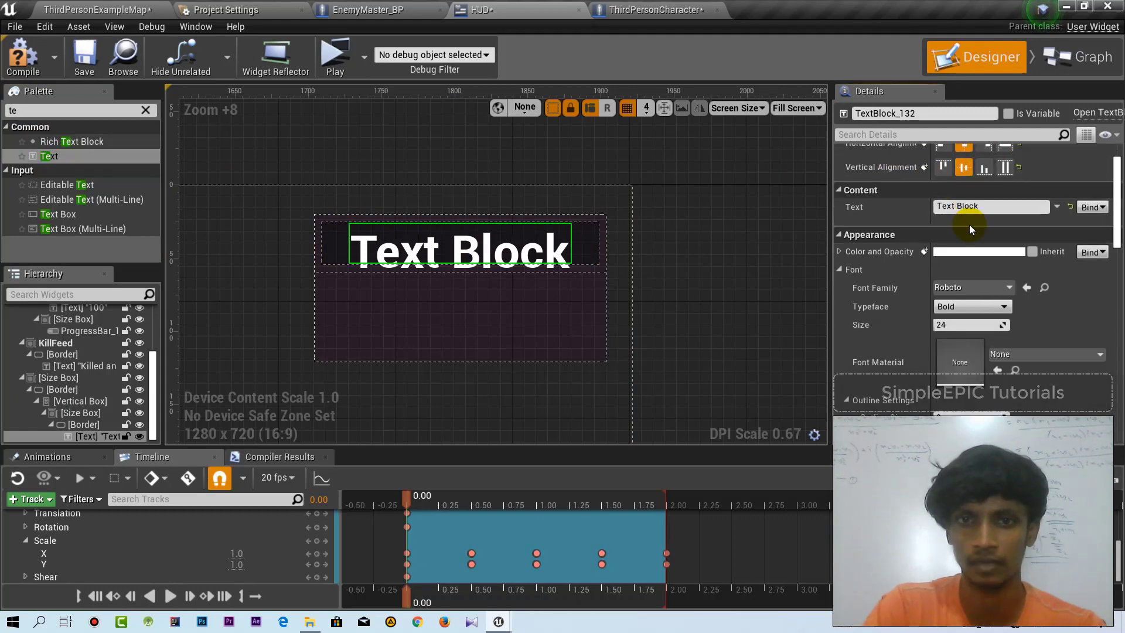
# Change the header text's content to KILLS.
pyautogui.scroll(1, 969, 226)
pyautogui.click(938, 230)
pyautogui.write('KILLS')
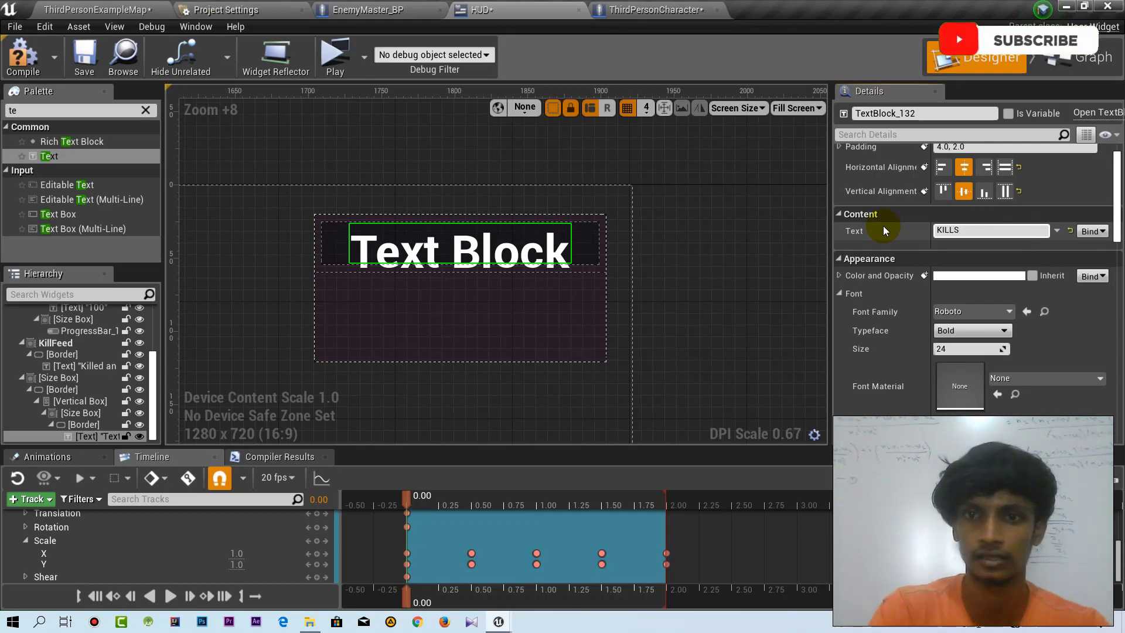
pyautogui.press('Return')
# Set the KILLS text's typeface to Regular and its font size to 10.
pyautogui.click(971, 331)
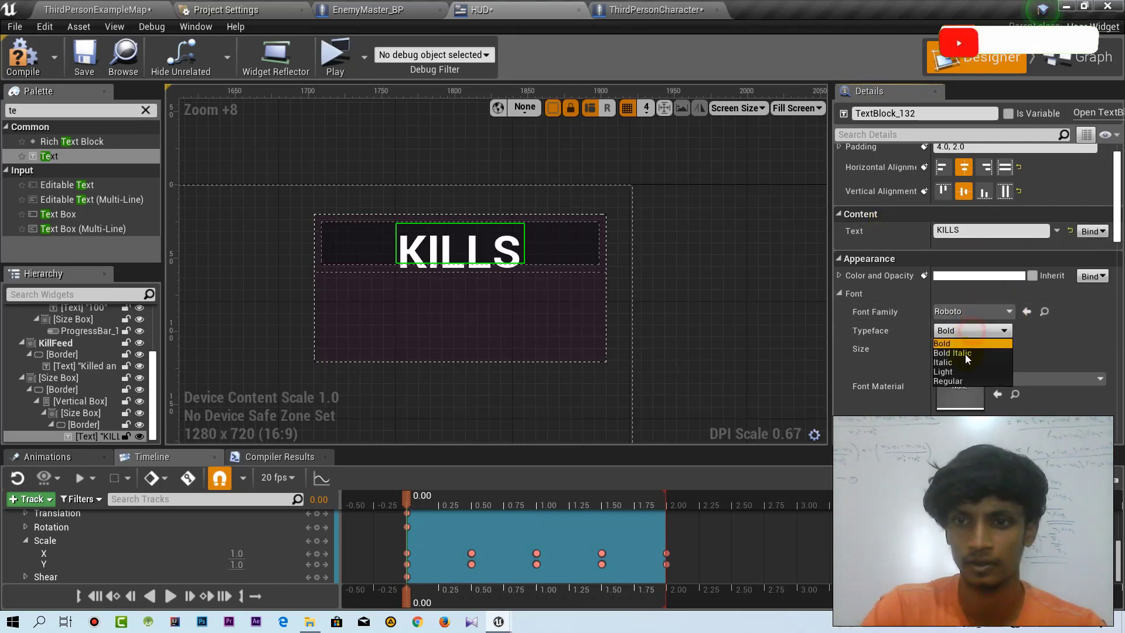
pyautogui.click(965, 379)
pyautogui.write('20')
pyautogui.press('Return')
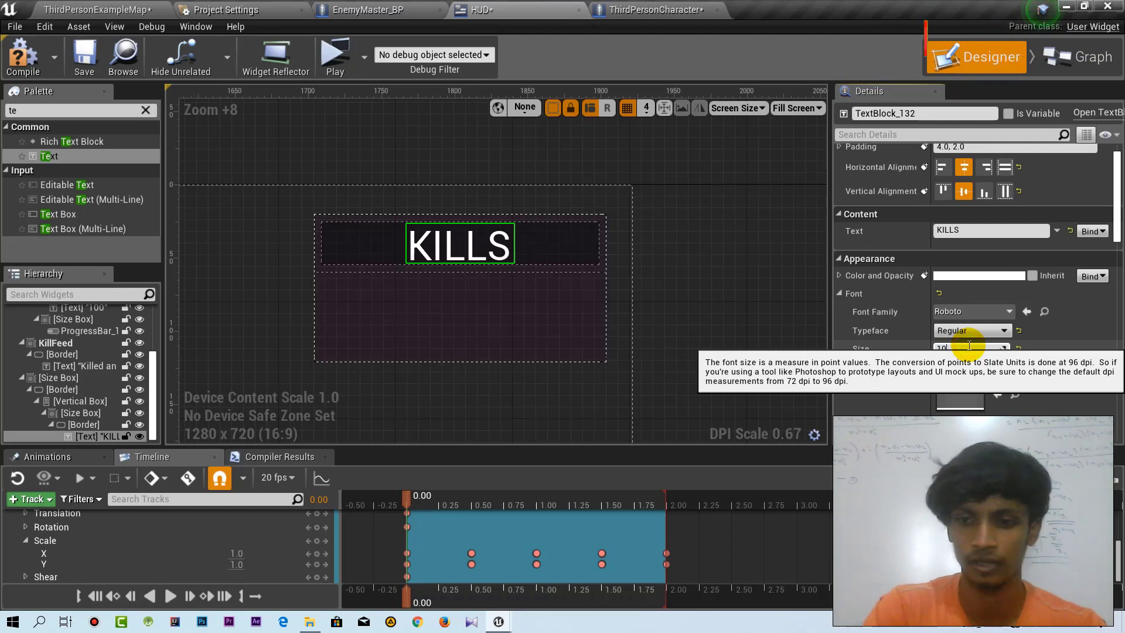
pyautogui.press('Return')
# Compile and save the HUD widget.
pyautogui.click(583, 350)
pyautogui.moveTo(712, 318); pyautogui.dragTo(662, 268, button='right')
pyautogui.click(85, 56)
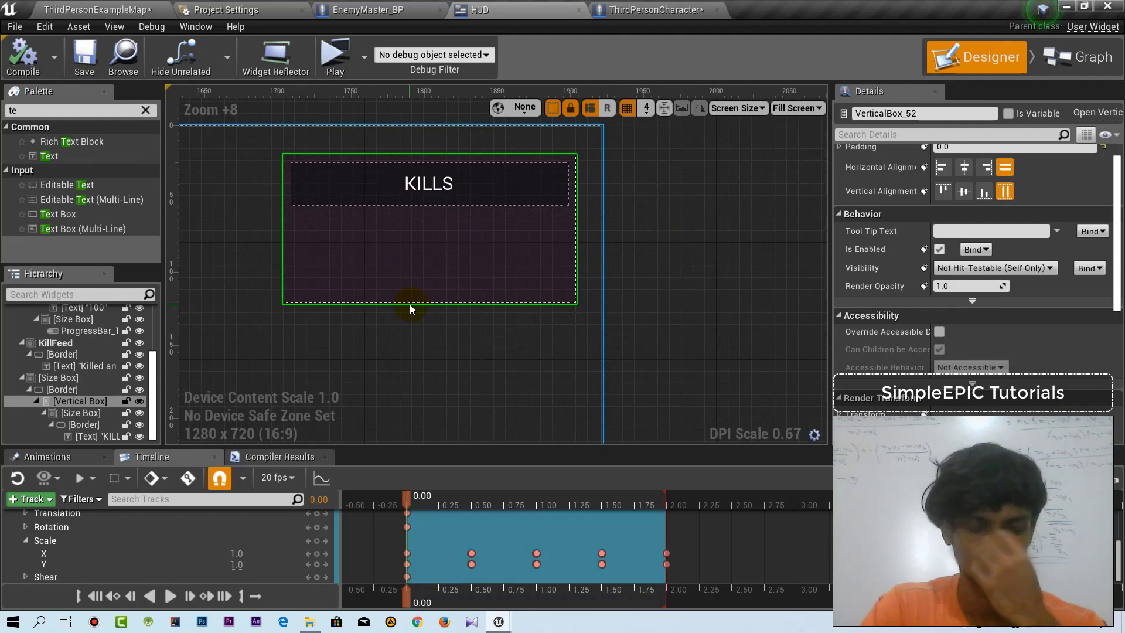
# Play the game to check the KILLS header panel on the HUD, and end the preview.
pyautogui.click(419, 188)
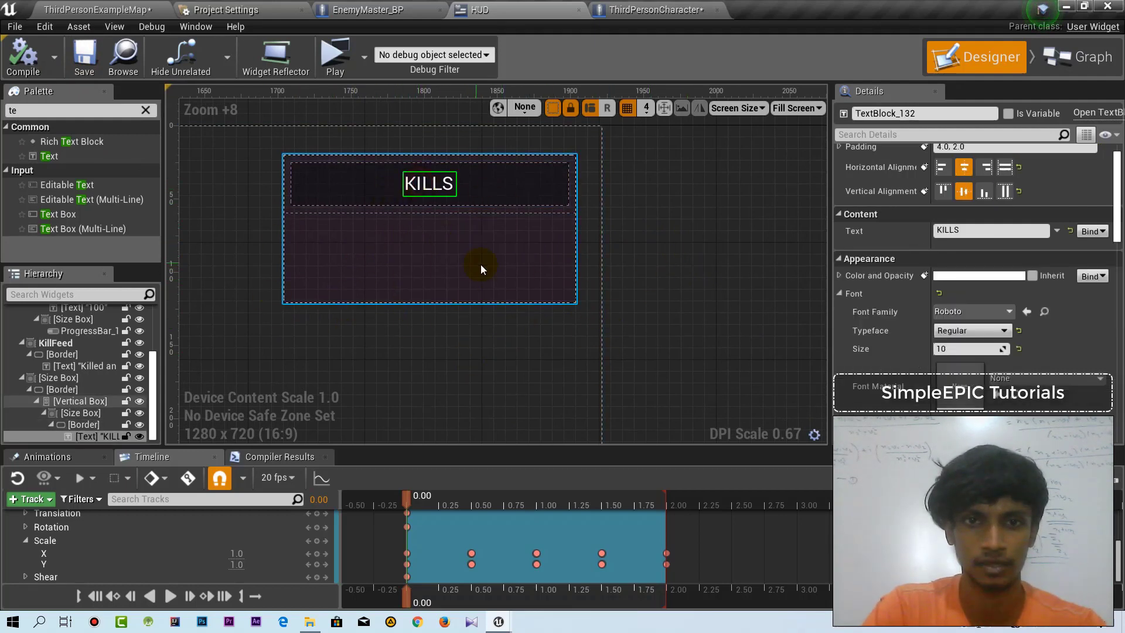
pyautogui.moveTo(481, 265); pyautogui.dragTo(575, 248, button='right')
pyautogui.click(595, 193)
pyautogui.click(334, 54)
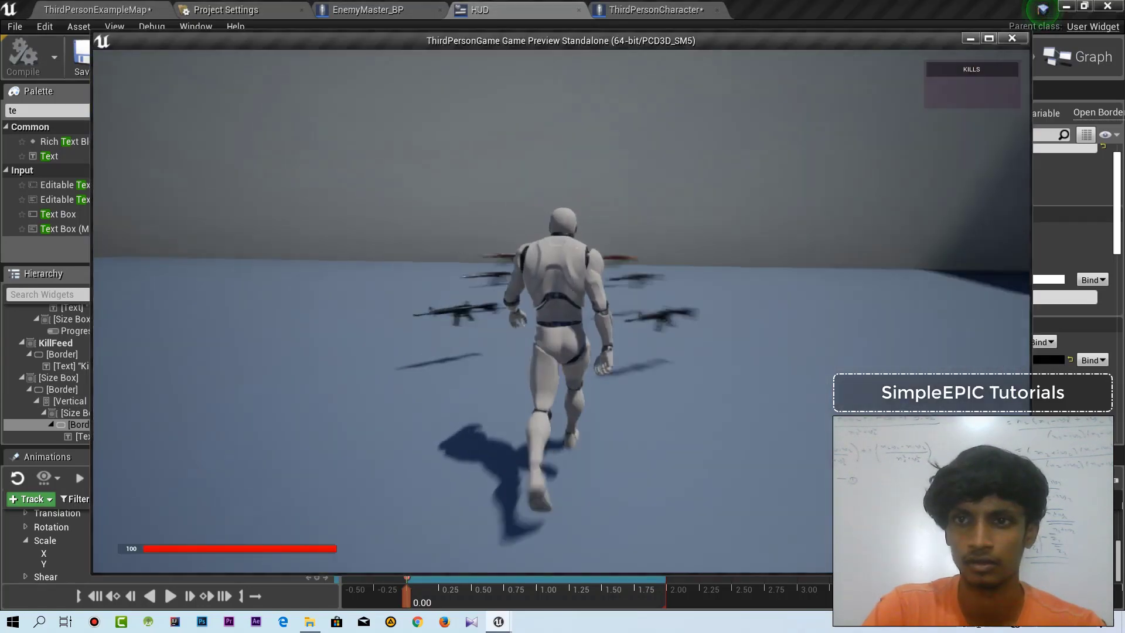
pyautogui.press('Escape')
# Add a second Size Box below the KILLS header in the Vertical Box and set its slot size to Fill.
pyautogui.click(528, 277)
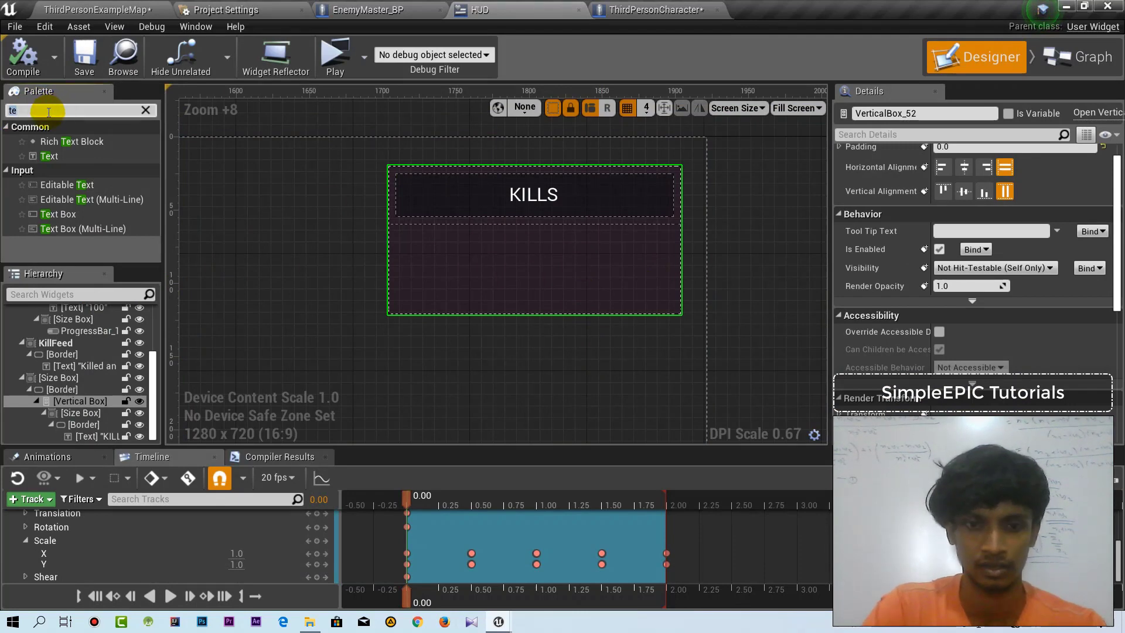
pyautogui.write('size')
pyautogui.moveTo(59, 149); pyautogui.dragTo(465, 248)
pyautogui.scroll(1, 954, 236)
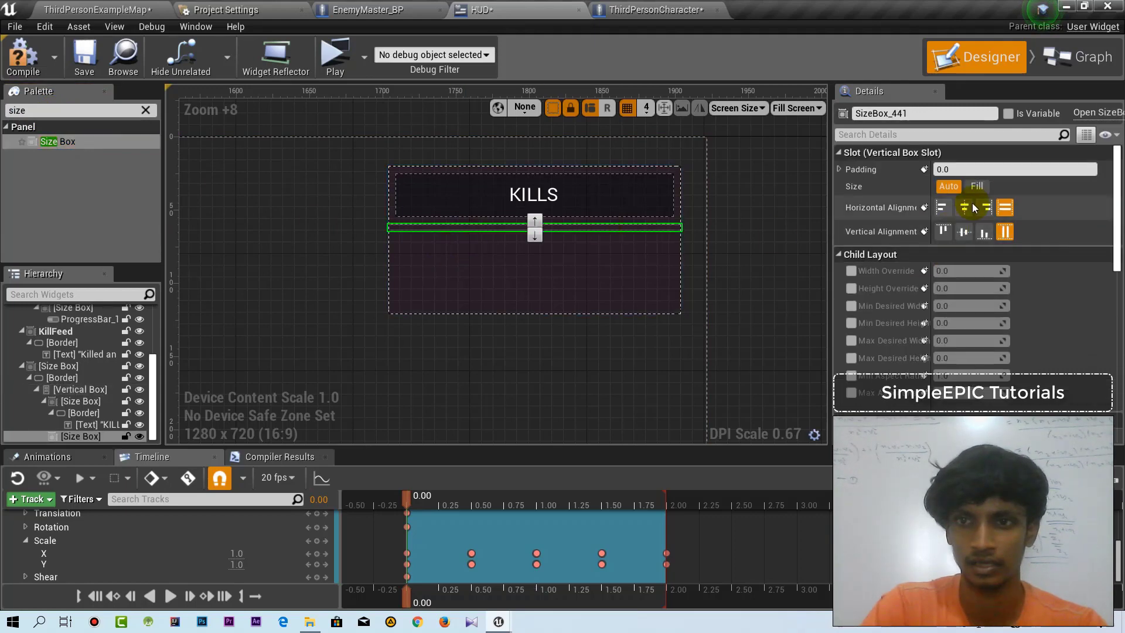
pyautogui.click(977, 186)
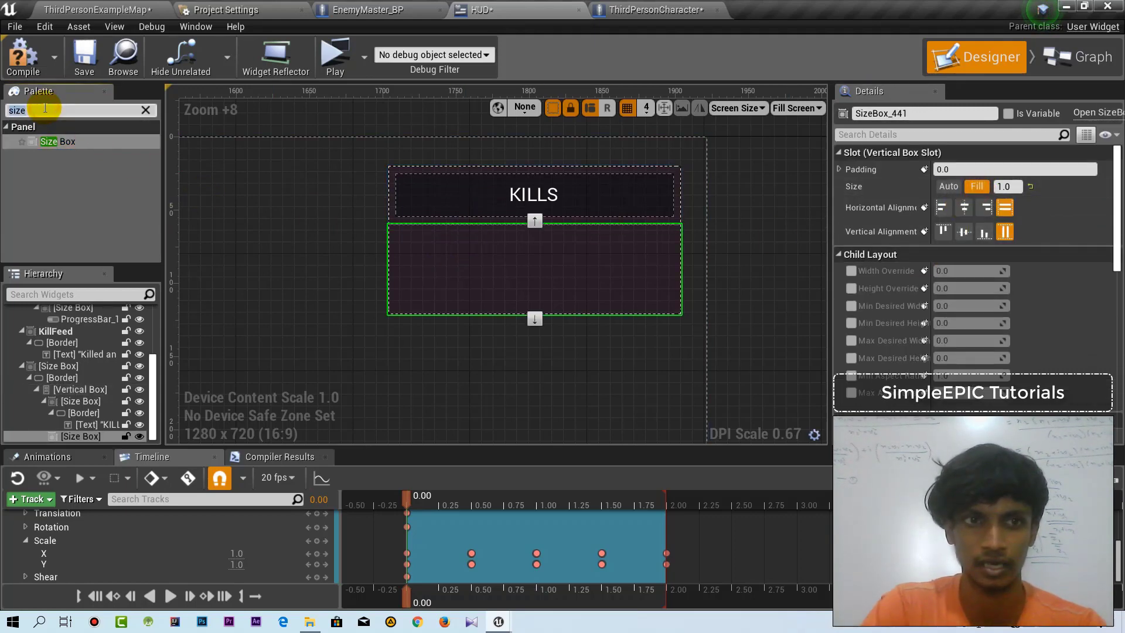
# Add a Text widget reading 0 inside the lower Size Box and center it horizontally and vertically.
pyautogui.write('te')
pyautogui.moveTo(49, 156); pyautogui.dragTo(547, 282)
pyautogui.click(991, 257)
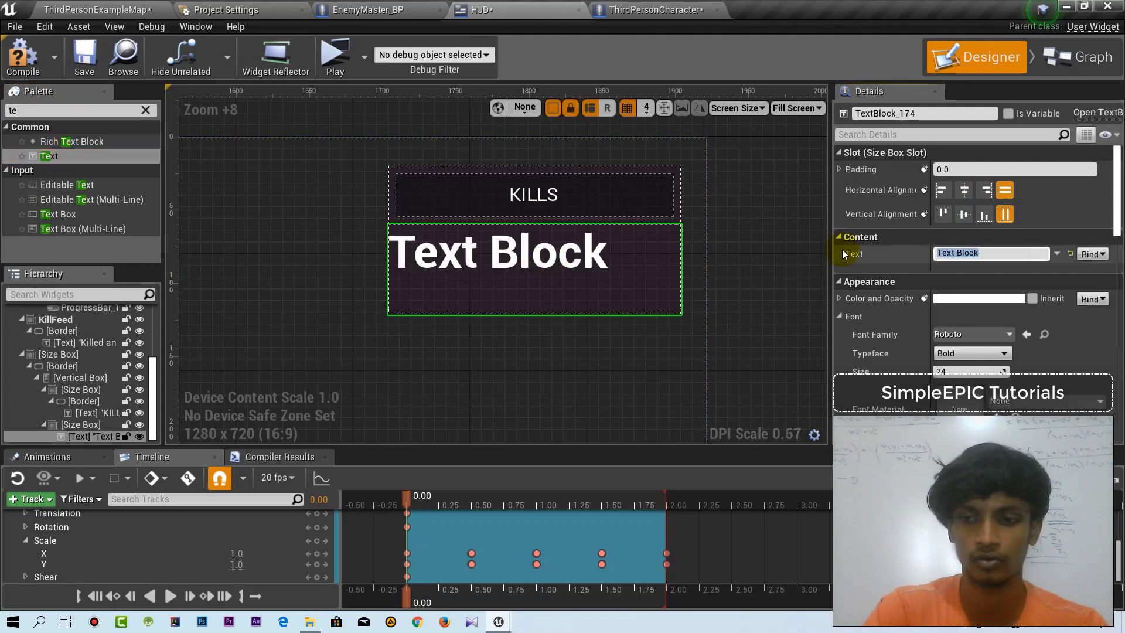
pyautogui.click(964, 190)
pyautogui.click(963, 215)
# Set the 0 text's typeface to Regular and its font size to 40.
pyautogui.scroll(-2, 951, 235)
pyautogui.click(948, 324)
pyautogui.write('3')
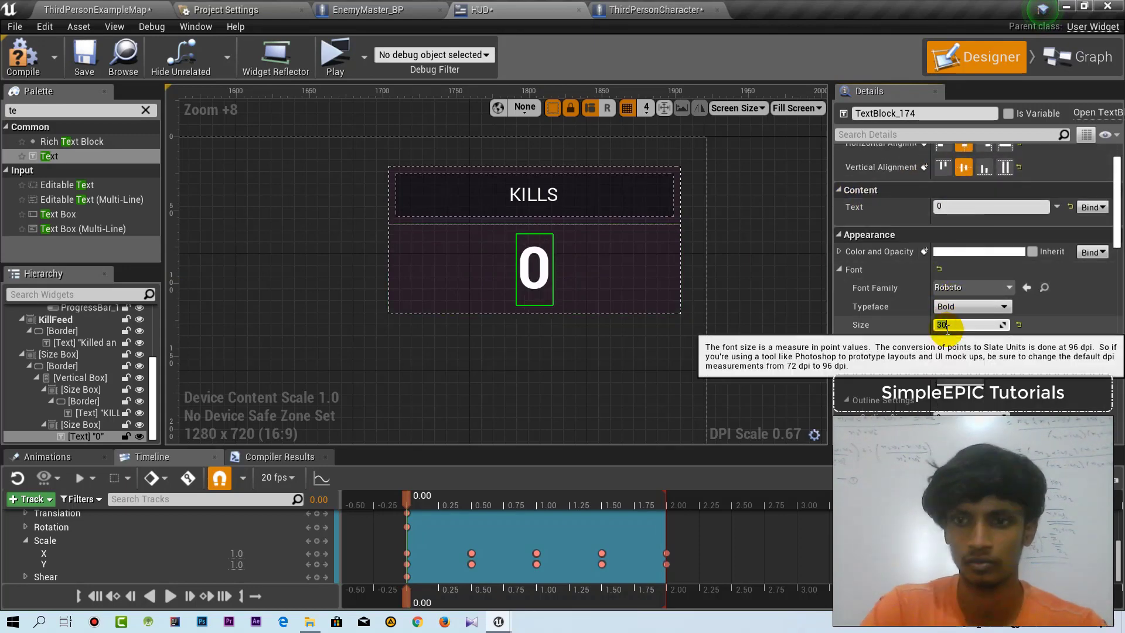
pyautogui.write('0')
pyautogui.click(970, 306)
pyautogui.click(949, 347)
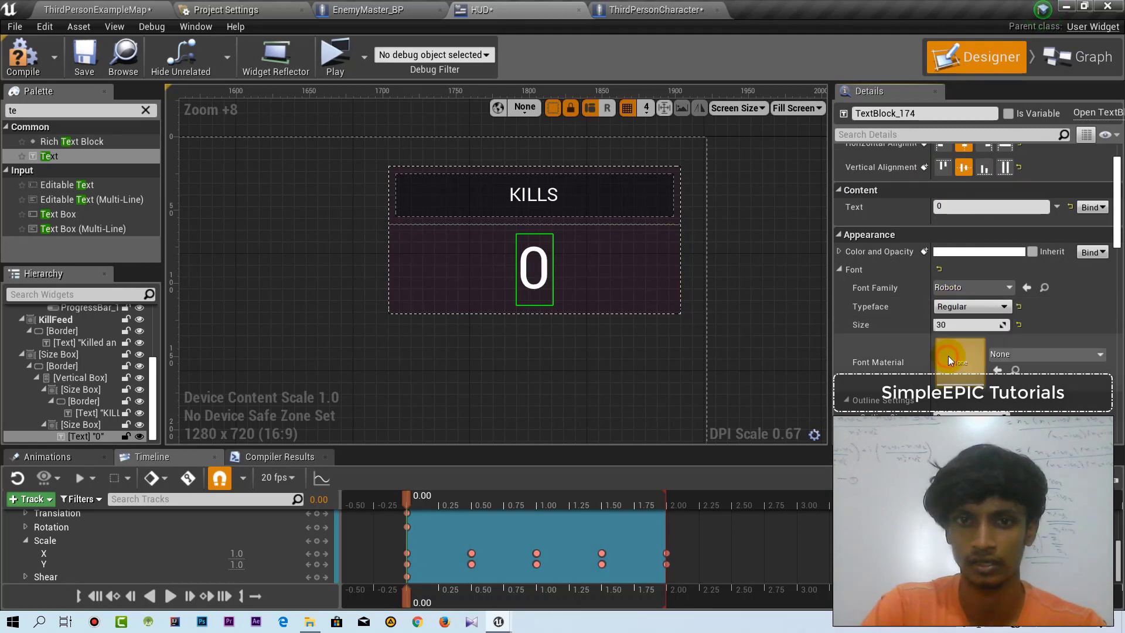
pyautogui.click(954, 326)
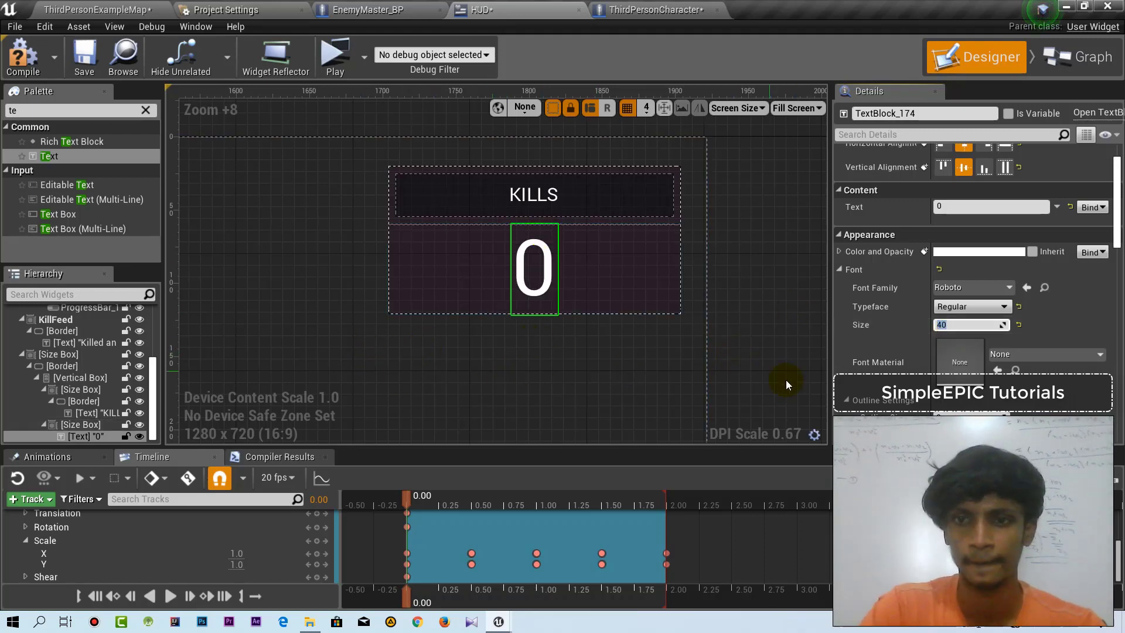
# Give the KILLS text an outline through its Outline Size setting.
pyautogui.scroll(-7, 933, 361)
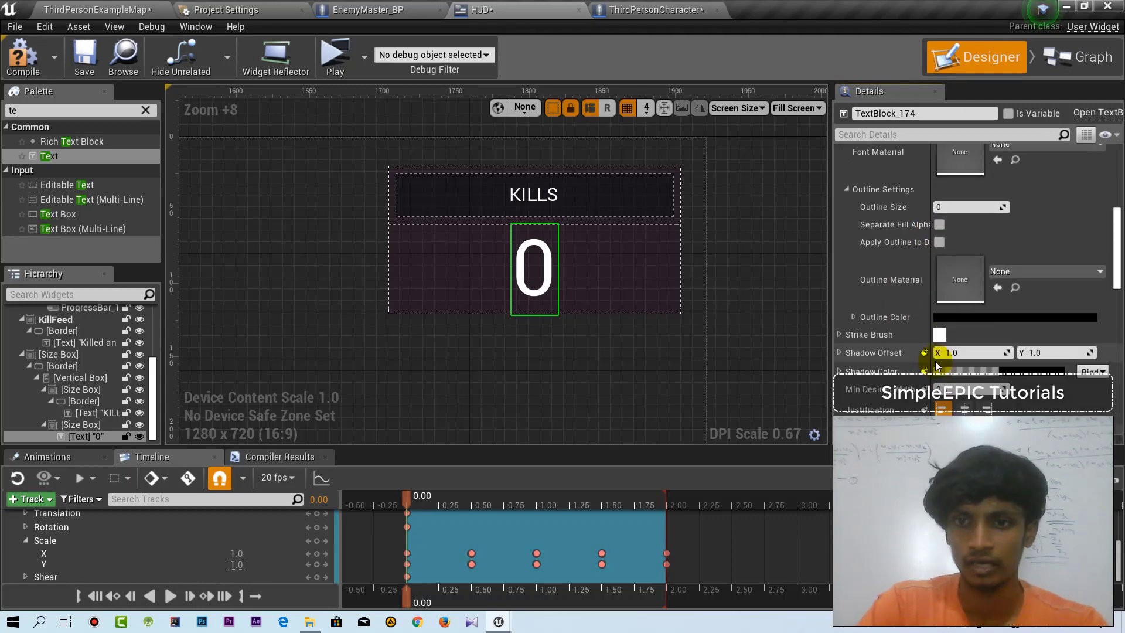
pyautogui.scroll(-1, 962, 188)
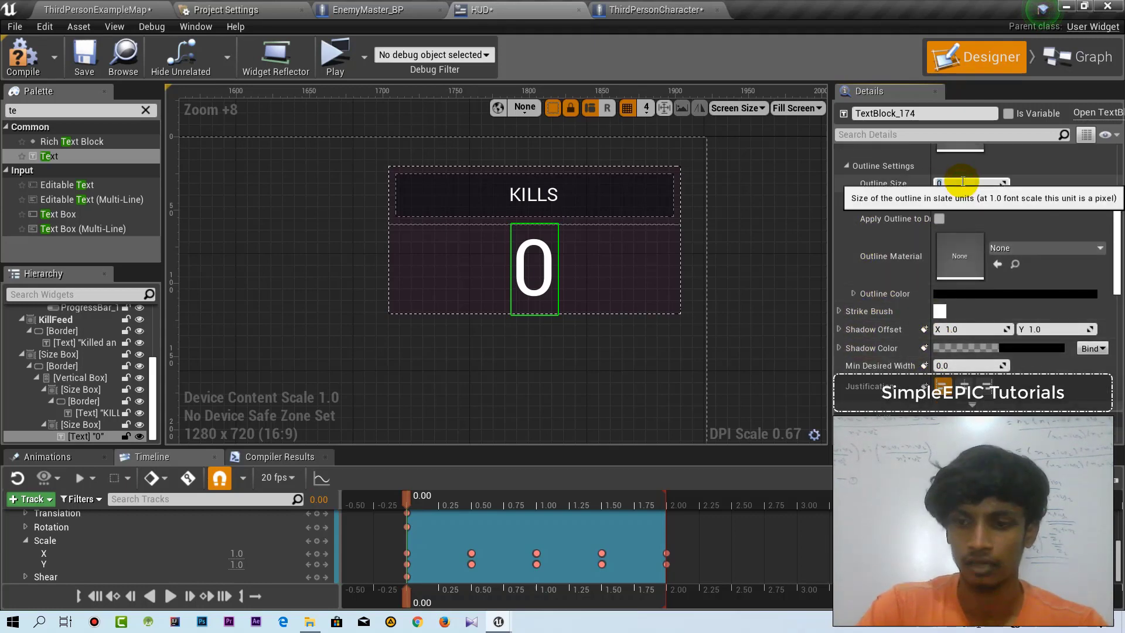
pyautogui.click(532, 201)
pyautogui.click(949, 185)
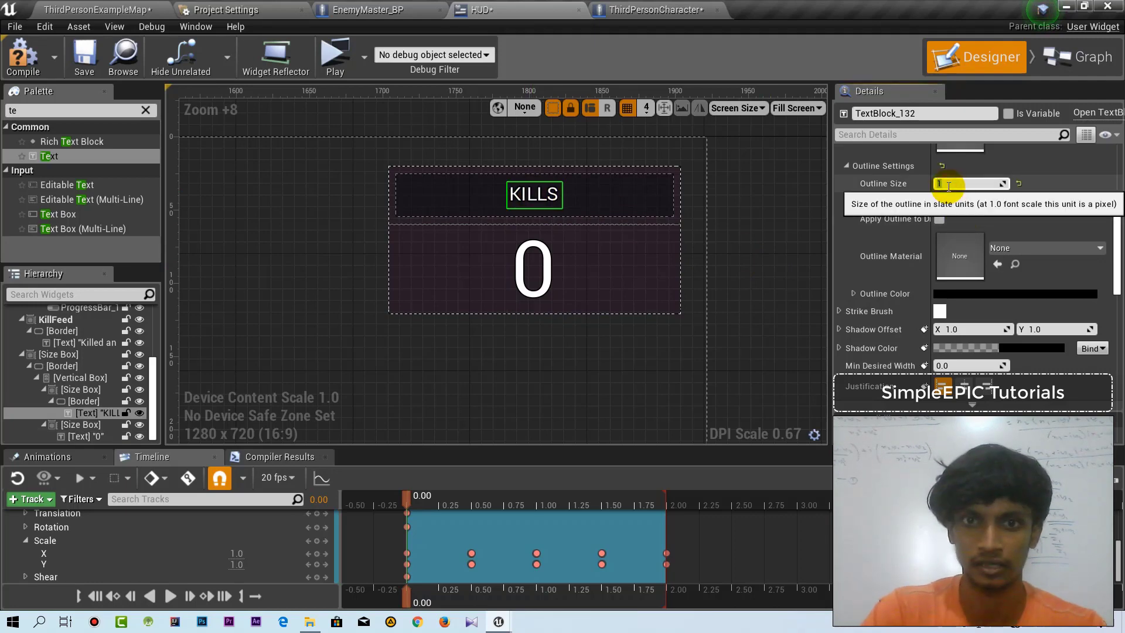
# Set the Outline Size of the 0 text to 1.
pyautogui.click(803, 272)
pyautogui.moveTo(803, 272); pyautogui.dragTo(767, 266, button='right')
pyautogui.click(528, 261)
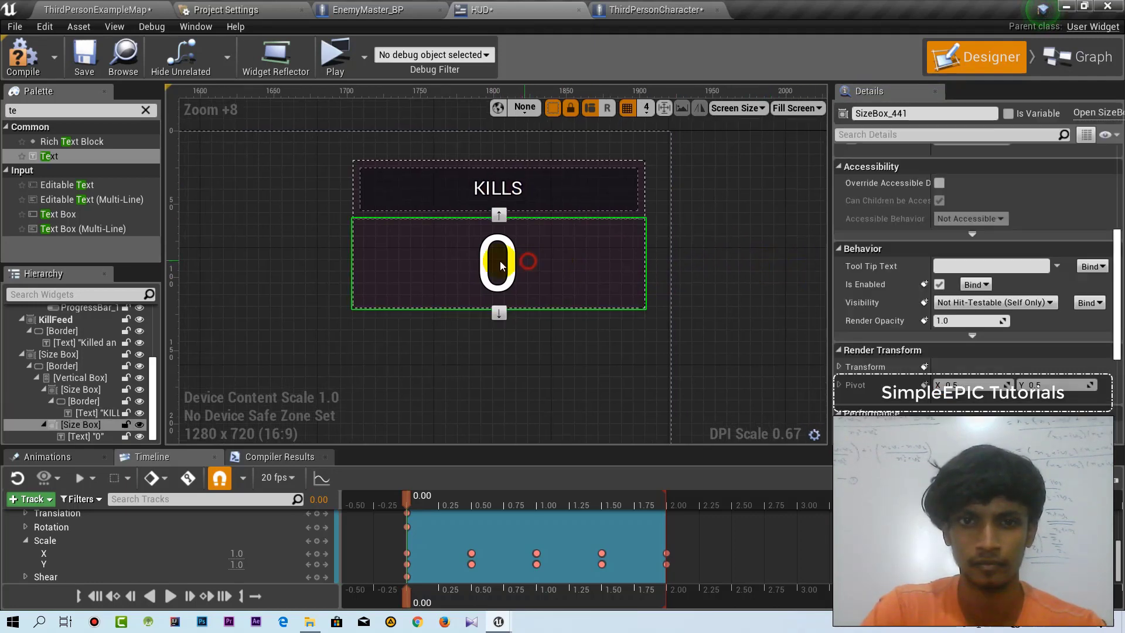
pyautogui.click(501, 265)
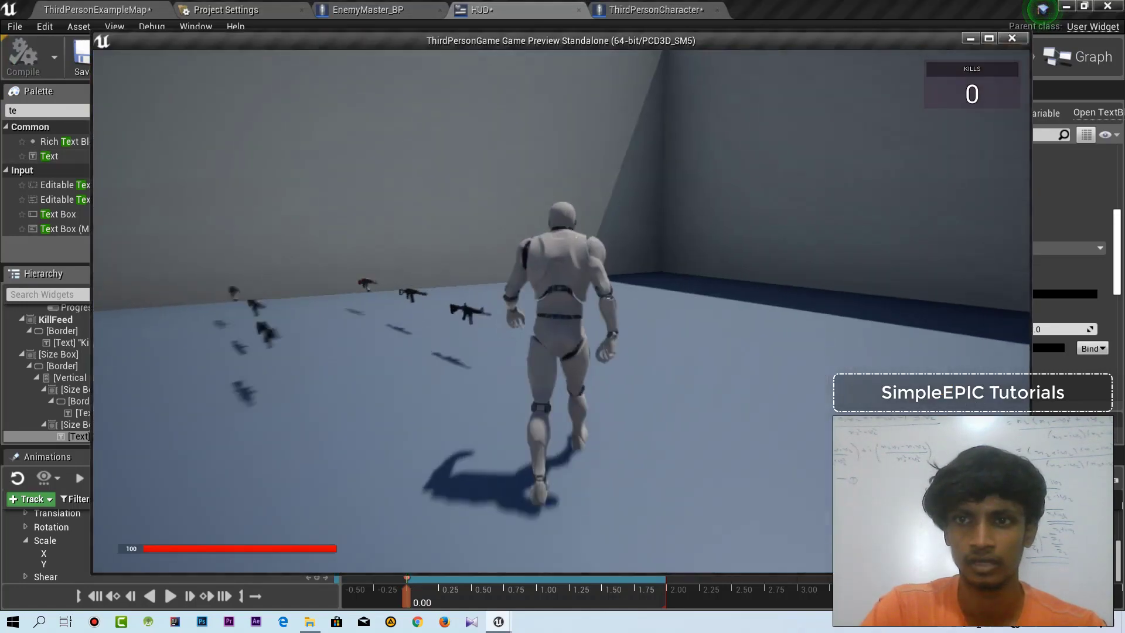
# Play the game preview and shoot an enemy to check the kill counter panel on screen.
pyautogui.press('w')
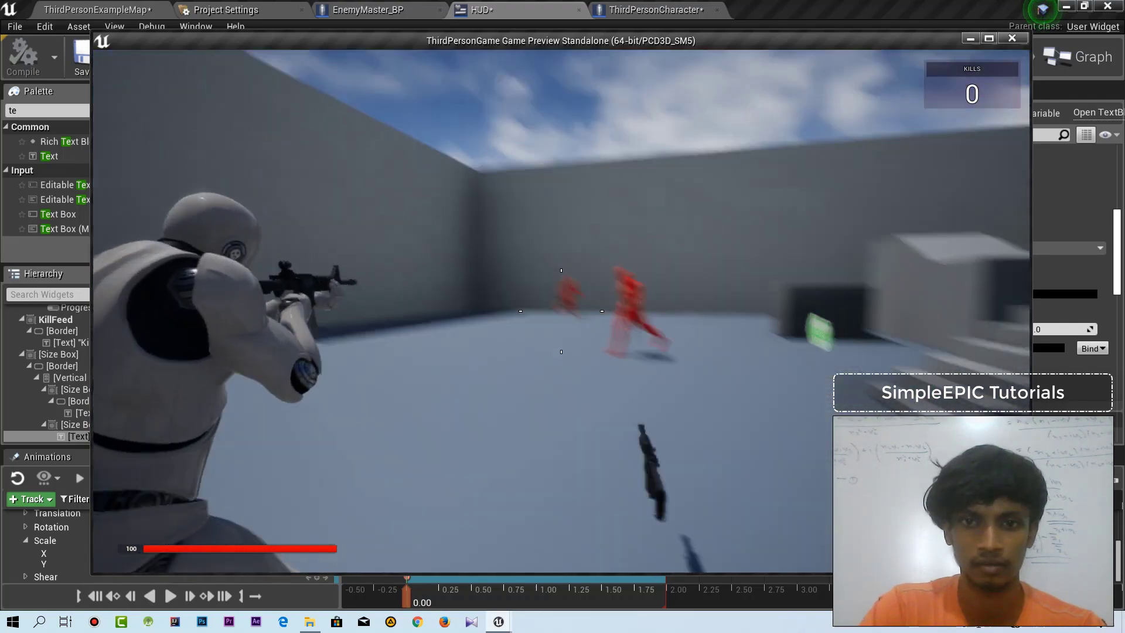
pyautogui.click(561, 311)
pyautogui.click(562, 311)
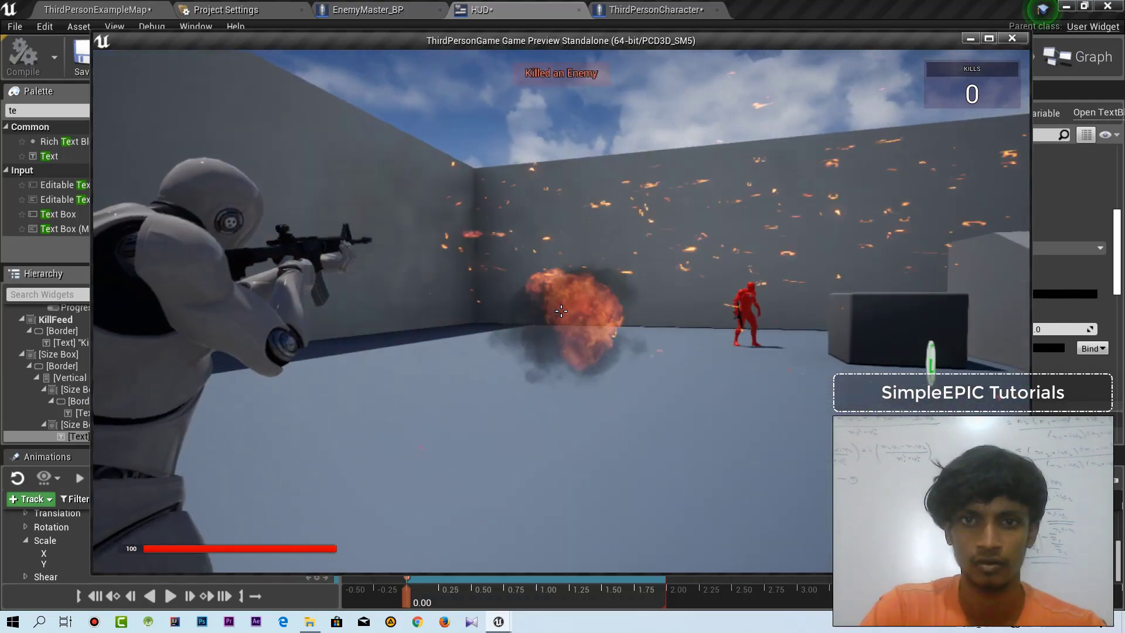
pyautogui.press('w')
pyautogui.press('Escape')
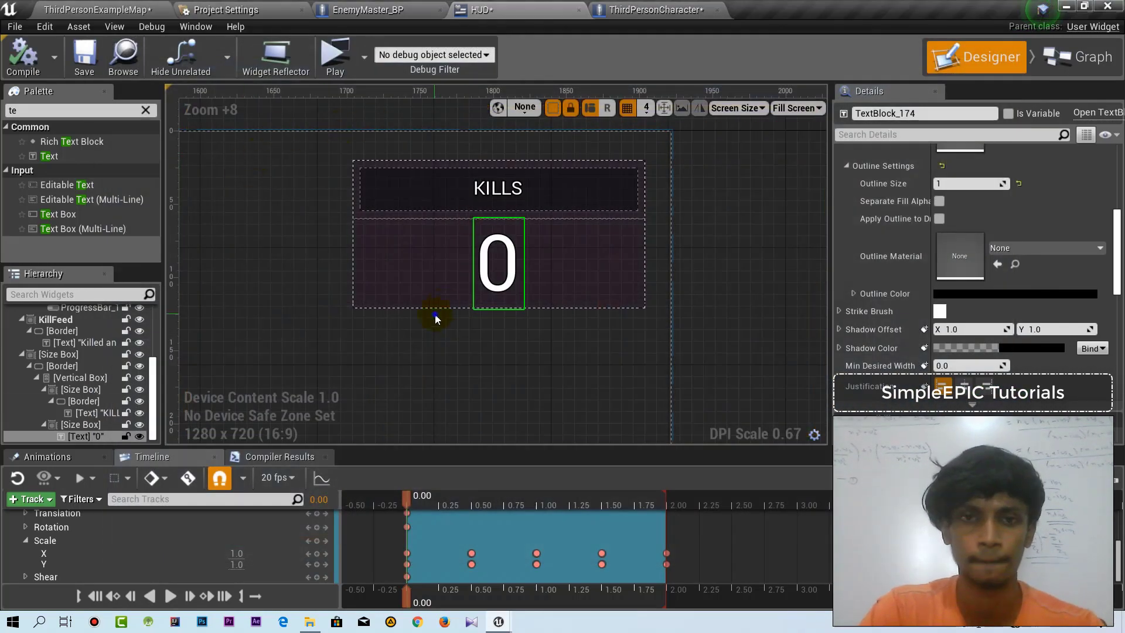
pyautogui.scroll(2, 474, 264)
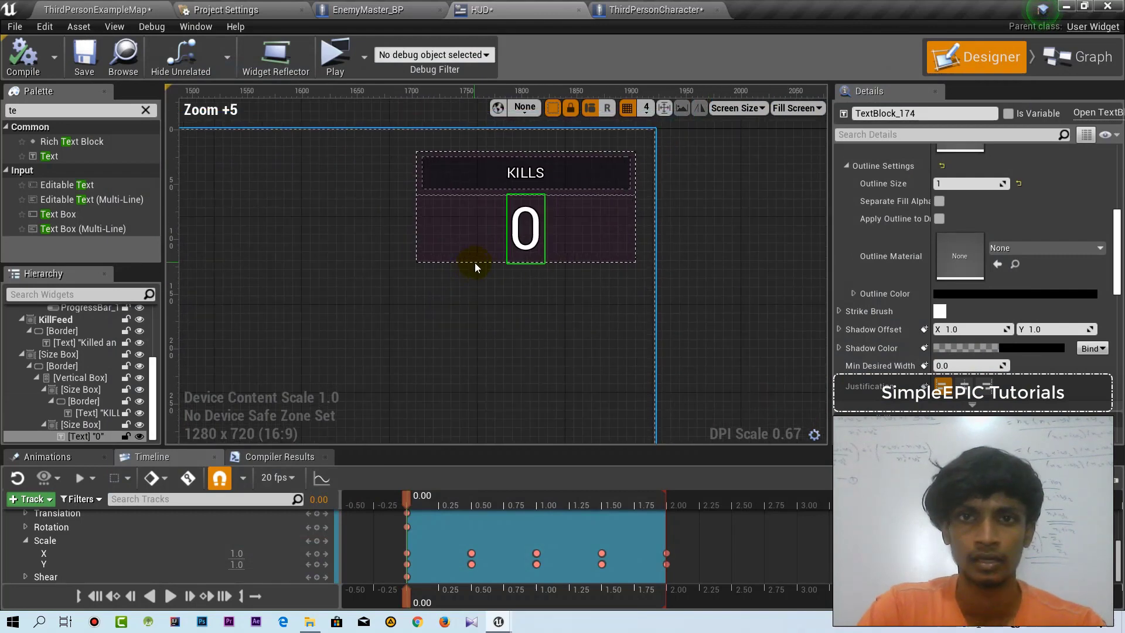
# Open the ThirdPersonCharacter blueprint from the ThirdPersonBP folder's Blueprints subfolder.
pyautogui.click(117, 9)
pyautogui.click(304, 416)
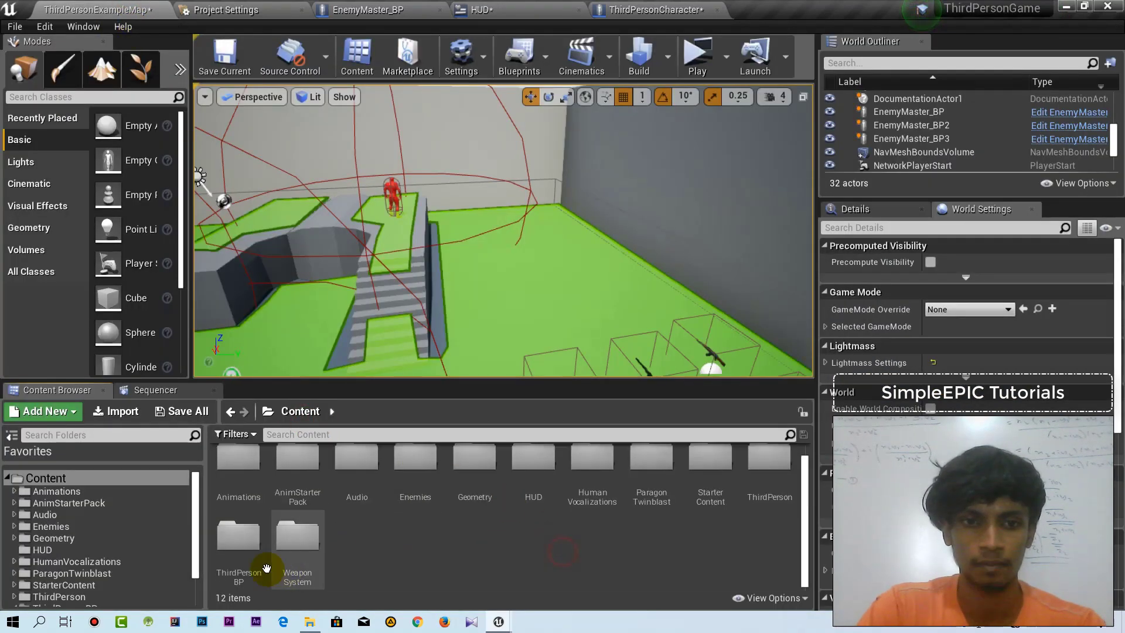
pyautogui.doubleClick(241, 548)
pyautogui.doubleClick(240, 510)
pyautogui.doubleClick(240, 504)
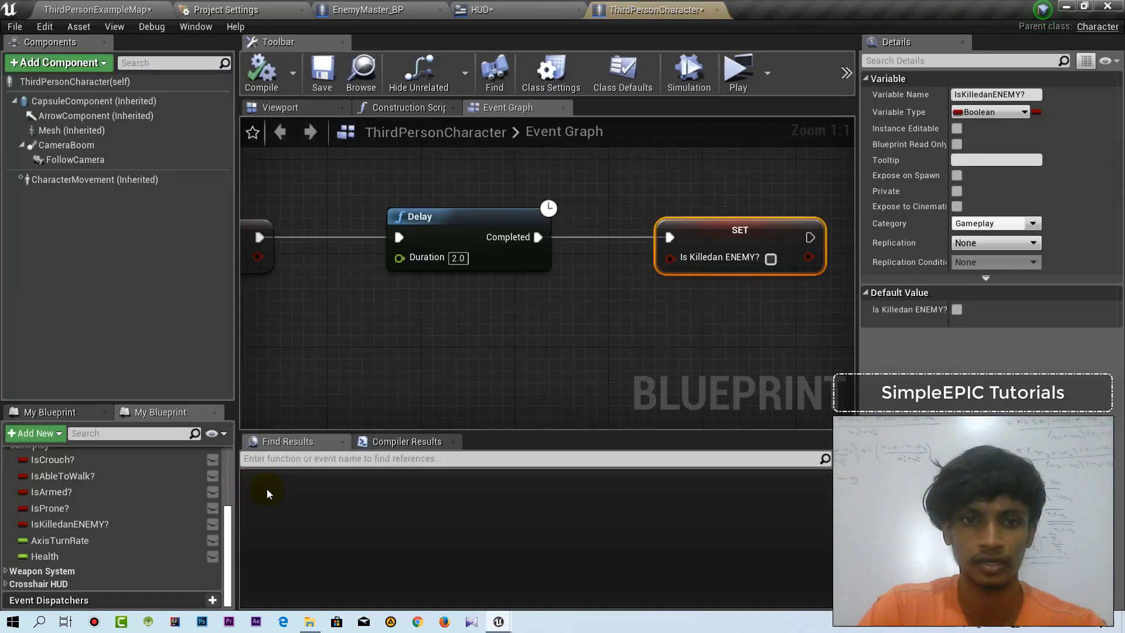
# Widen the gap between the first Set Is Killedan ENEMY? node and the Delay node after the enemy line trace section.
pyautogui.scroll(-8, 505, 335)
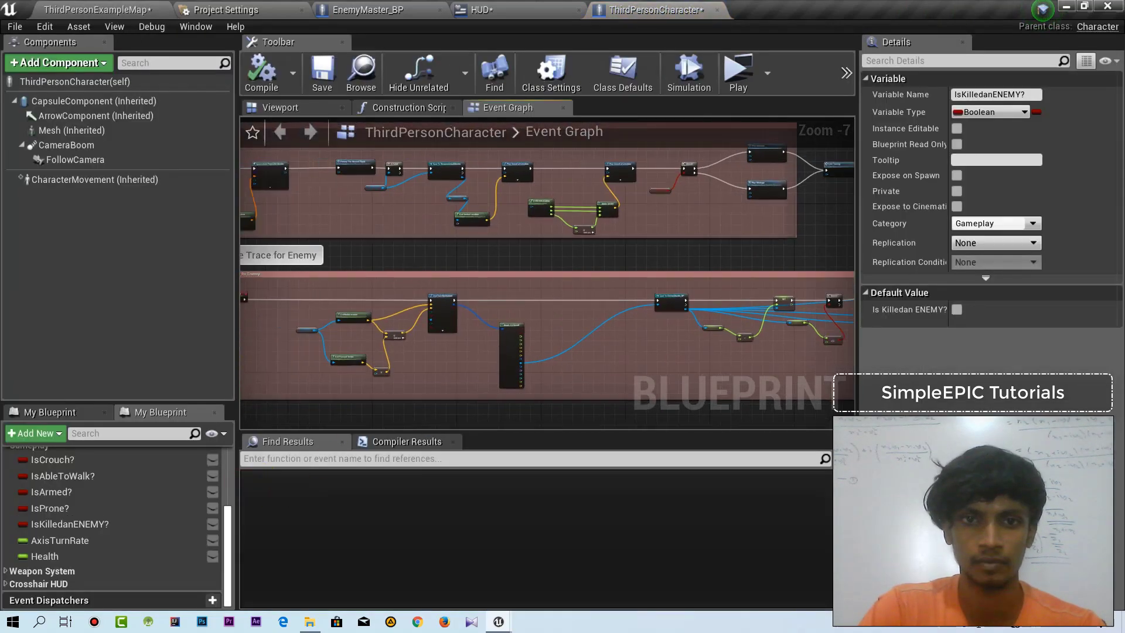
pyautogui.scroll(8, 712, 301)
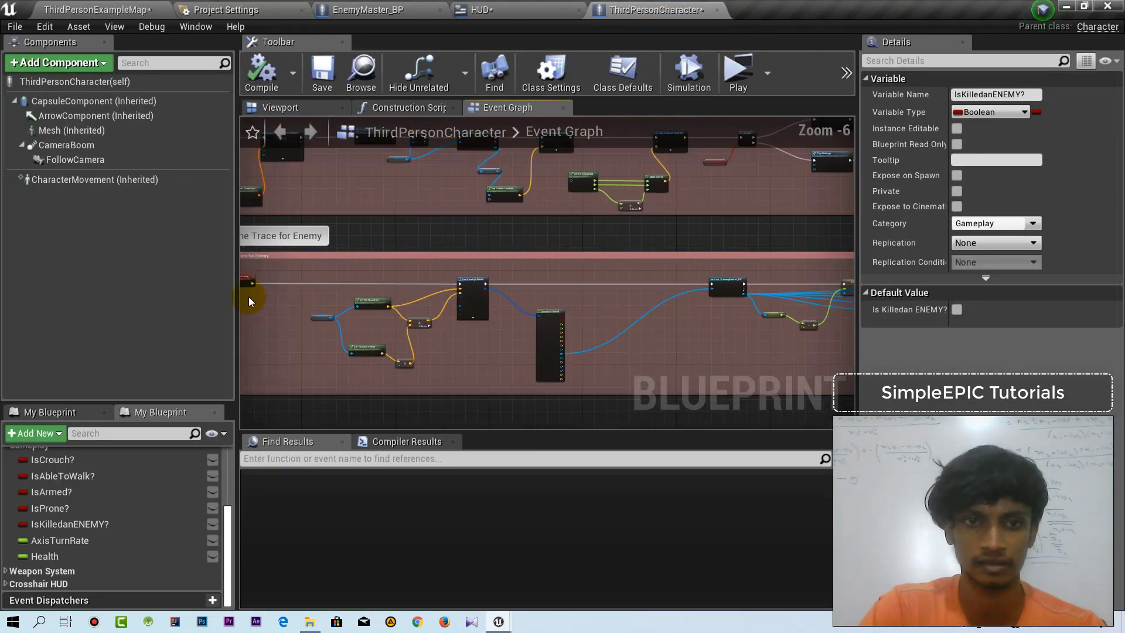
pyautogui.moveTo(254, 292); pyautogui.dragTo(439, 292, button='right')
pyautogui.click(448, 208)
pyautogui.moveTo(658, 296); pyautogui.dragTo(404, 296, button='right')
pyautogui.scroll(-6, 411, 302)
pyautogui.moveTo(793, 340); pyautogui.dragTo(502, 326, button='right')
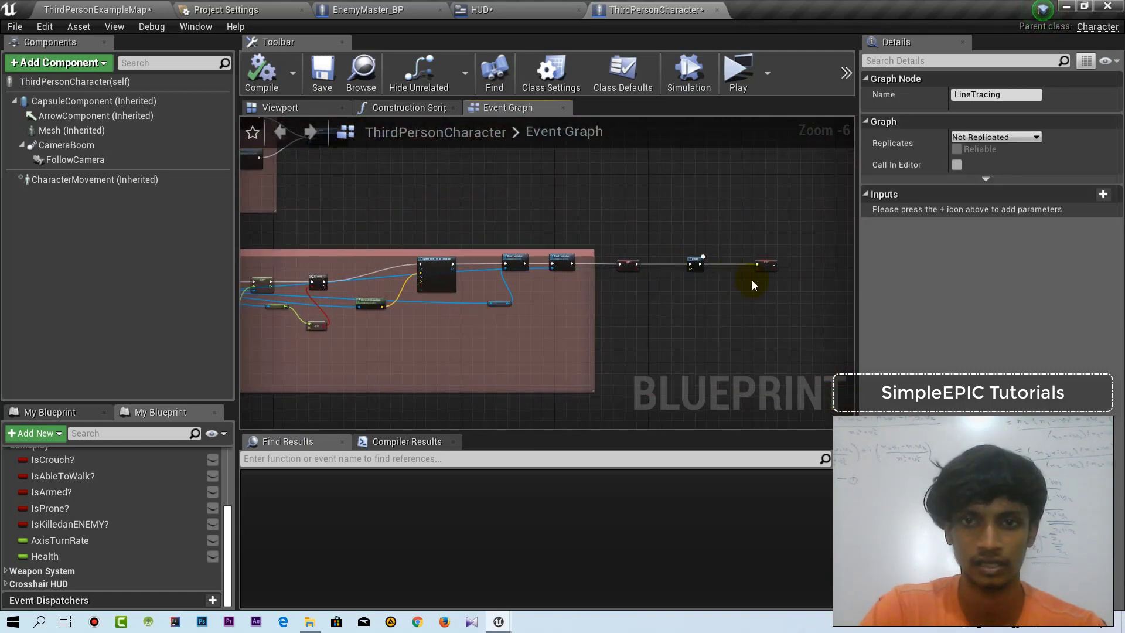
pyautogui.moveTo(746, 284); pyautogui.dragTo(567, 262, button='right')
pyautogui.scroll(7, 567, 262)
pyautogui.moveTo(437, 253); pyautogui.dragTo(655, 256)
pyautogui.moveTo(388, 251); pyautogui.dragTo(658, 244, button='right')
pyautogui.moveTo(478, 268); pyautogui.dragTo(434, 273)
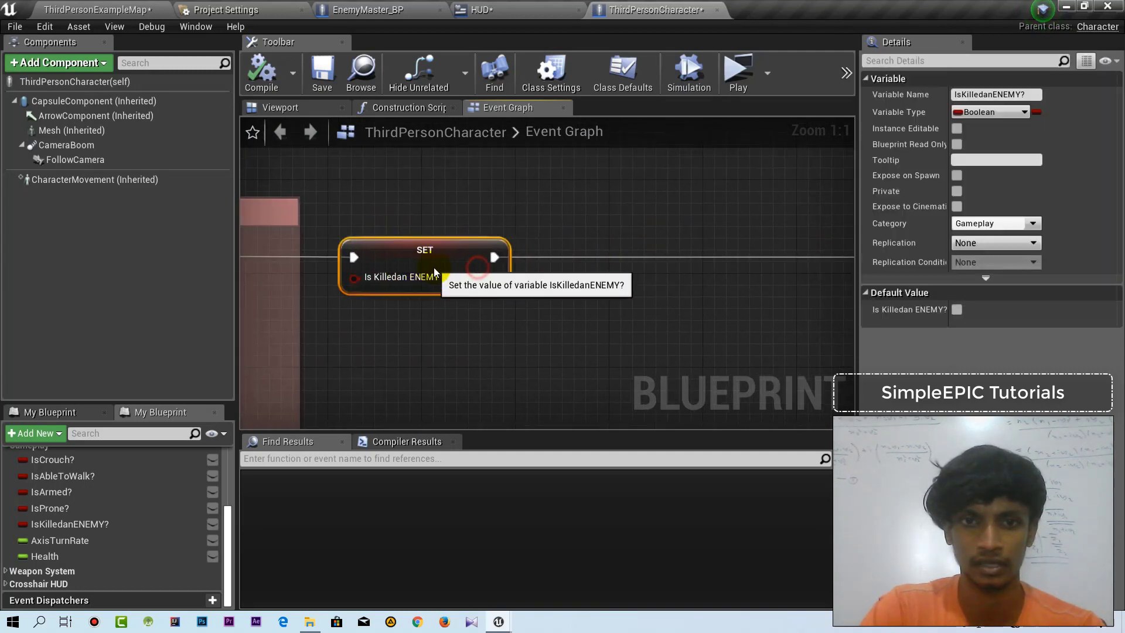
pyautogui.click(659, 269)
pyautogui.moveTo(692, 257); pyautogui.dragTo(538, 266, button='right')
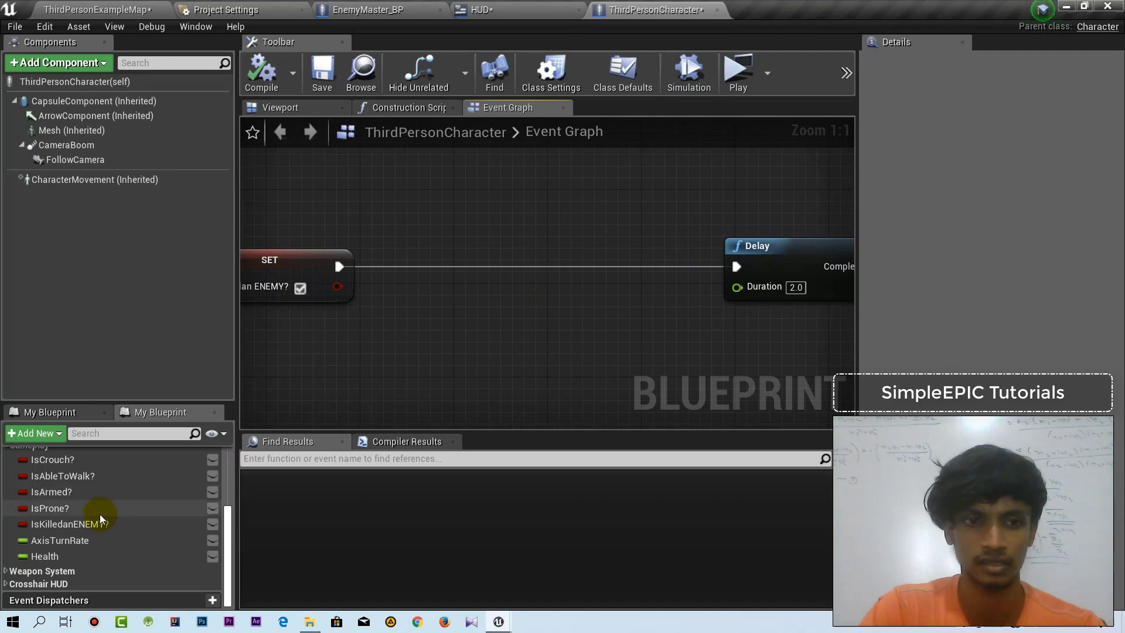
# Create a variable named KillCount in the character blueprint and set its type to Integer.
pyautogui.scroll(5, 100, 514)
pyautogui.click(196, 544)
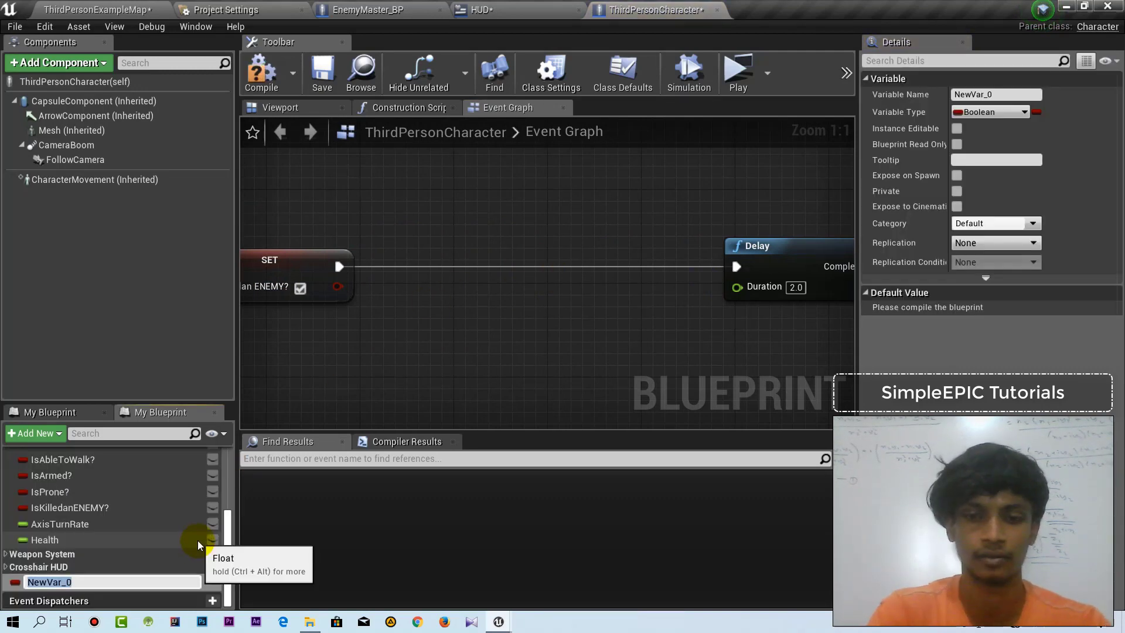
pyautogui.write('KillCount')
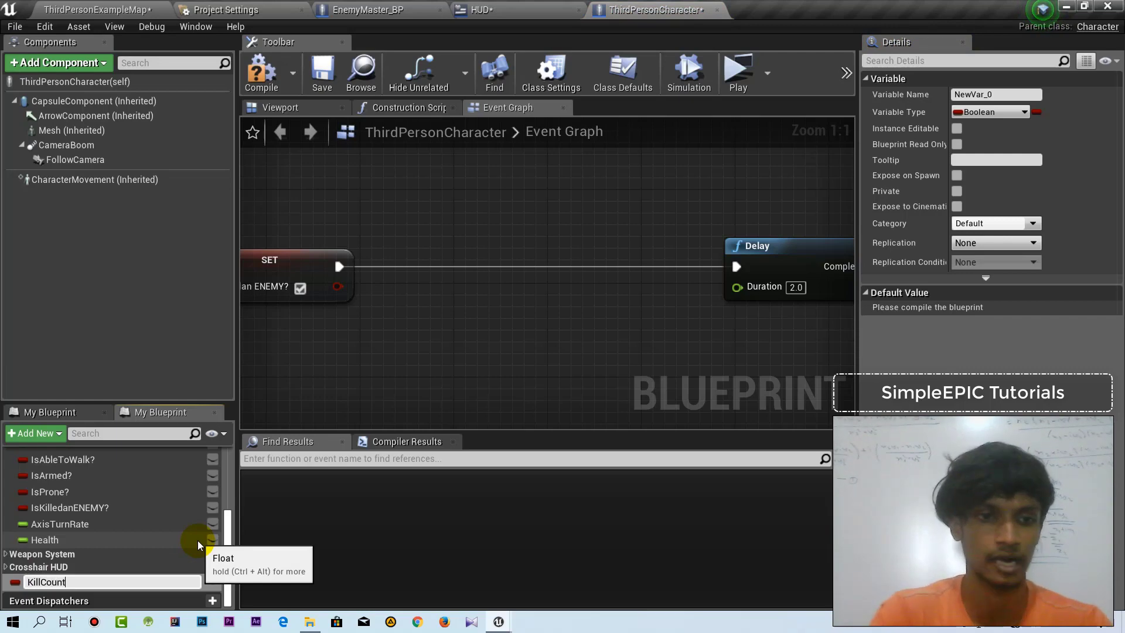
pyautogui.press('Return')
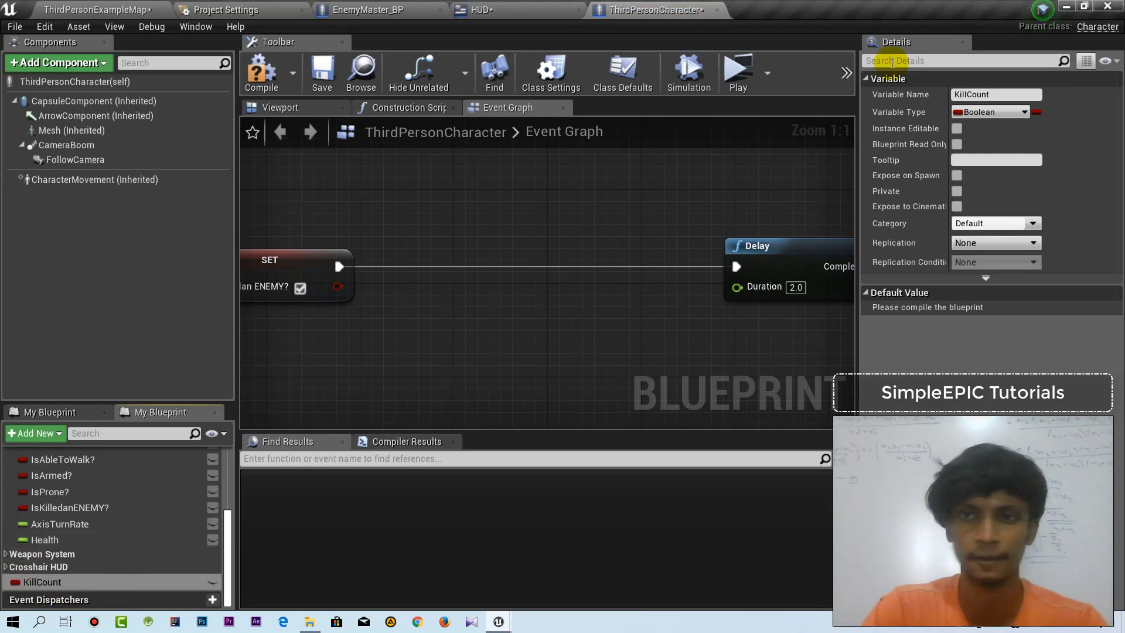
pyautogui.click(1001, 114)
pyautogui.click(845, 178)
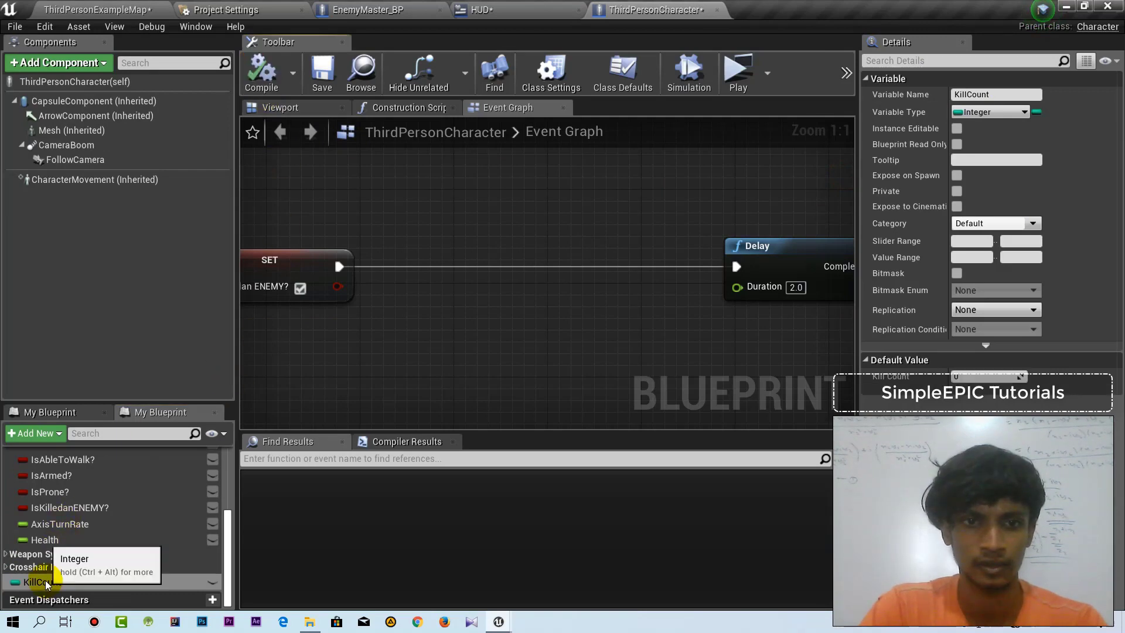
# Insert a Set KillCount node into the execution chain between Set Is Killedan ENEMY? and Delay.
pyautogui.moveTo(45, 581); pyautogui.dragTo(390, 356)
pyautogui.moveTo(483, 253); pyautogui.dragTo(484, 258)
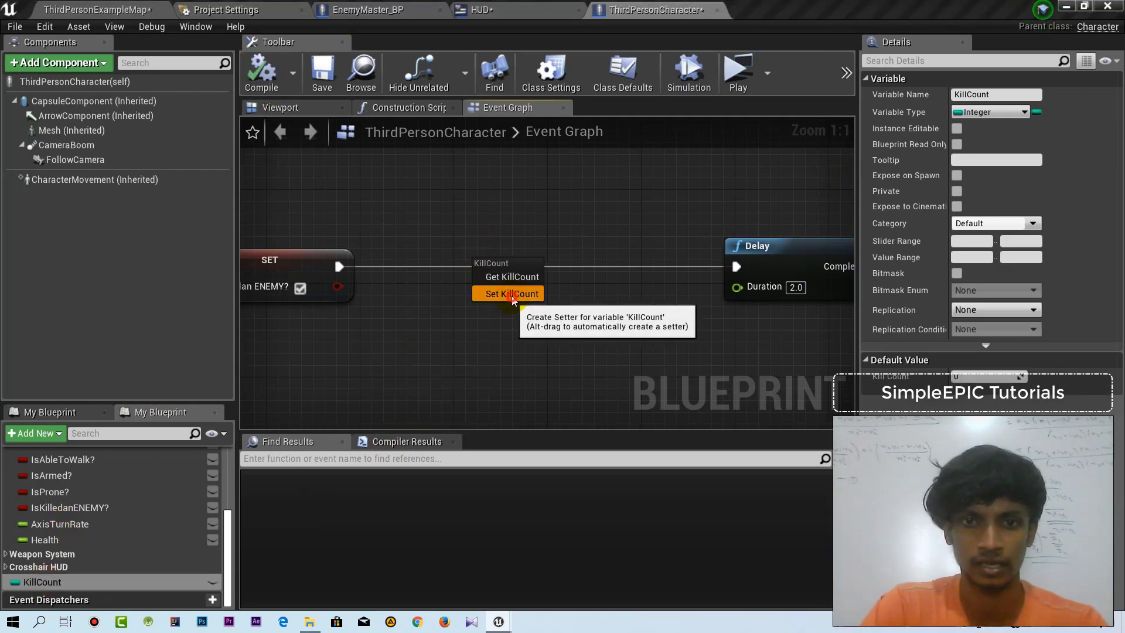
pyautogui.click(508, 301)
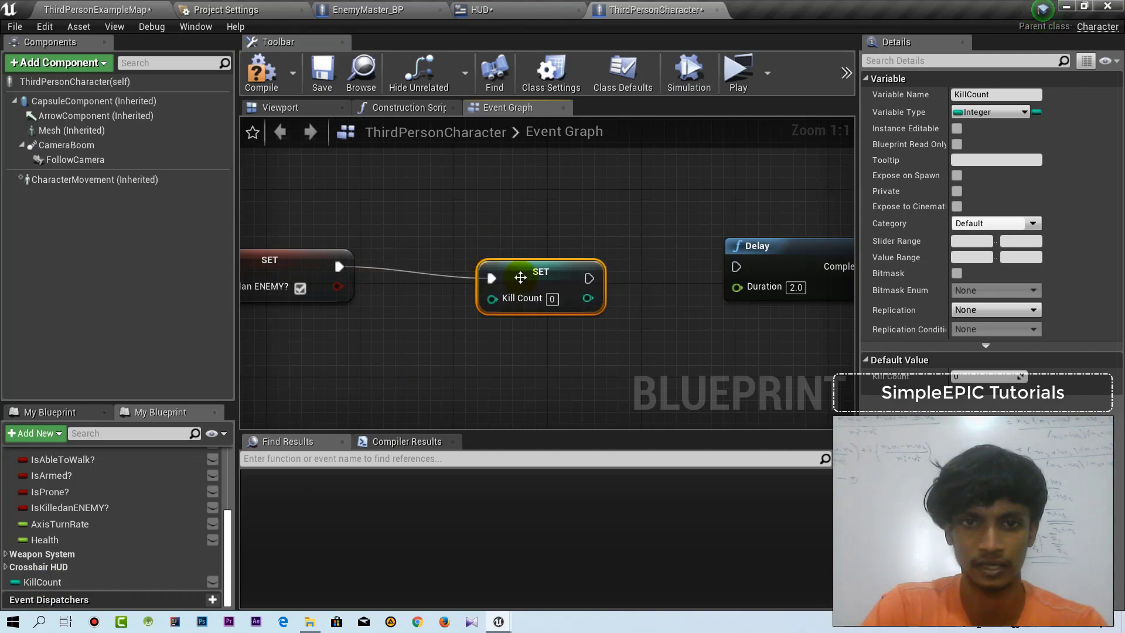
pyautogui.moveTo(520, 277); pyautogui.dragTo(545, 269)
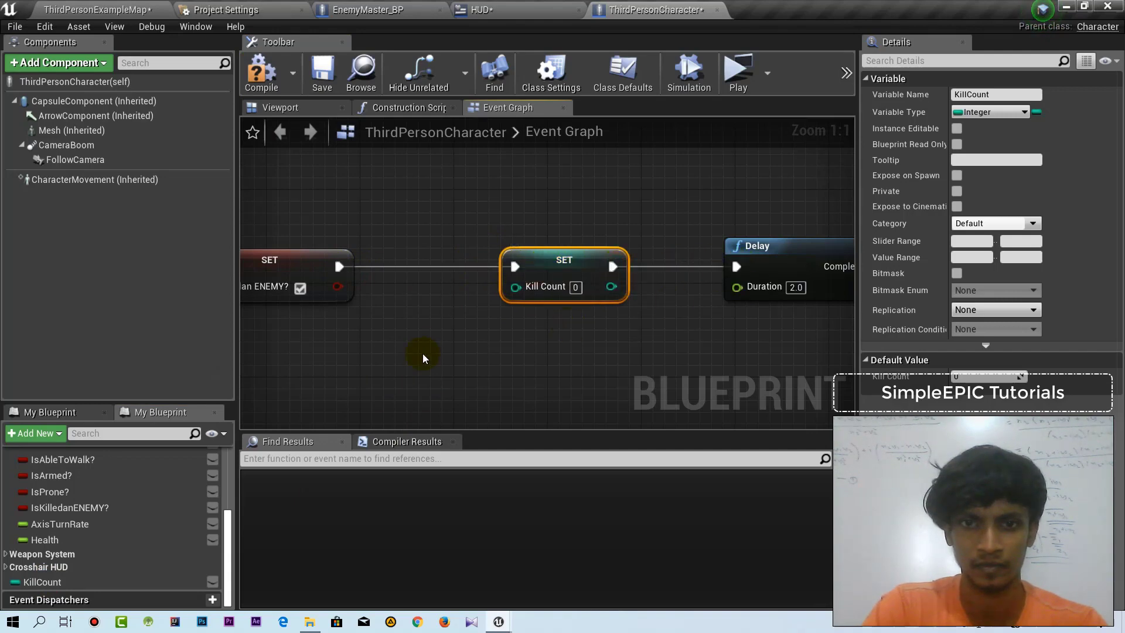
# Add an Increment Int node feeding Set Kill Count, place it before that node in the chain, and compile the blueprint.
pyautogui.moveTo(425, 358); pyautogui.dragTo(472, 302, button='right')
pyautogui.moveTo(568, 234); pyautogui.dragTo(491, 297)
pyautogui.write('++')
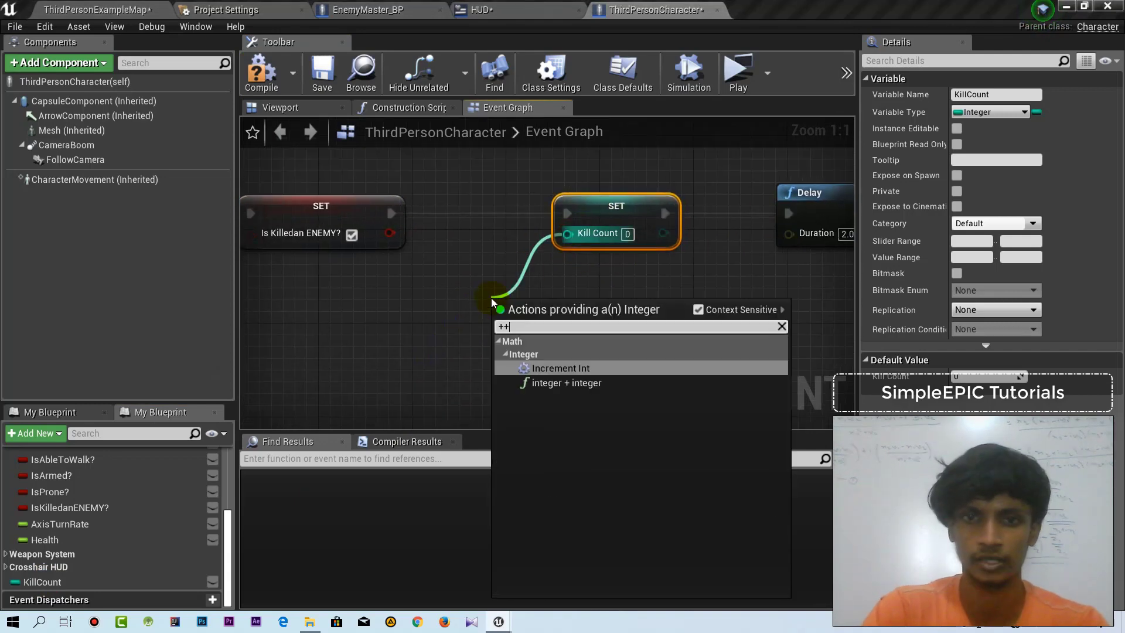
pyautogui.click(545, 368)
pyautogui.moveTo(539, 327); pyautogui.dragTo(483, 220)
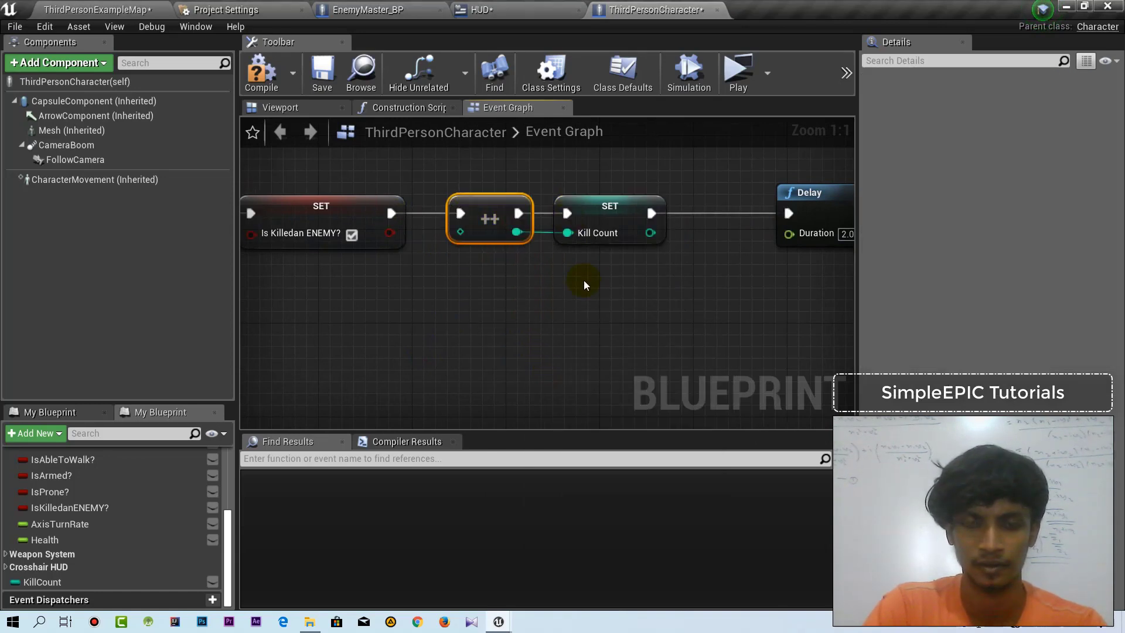
pyautogui.moveTo(584, 283); pyautogui.dragTo(584, 258, button='right')
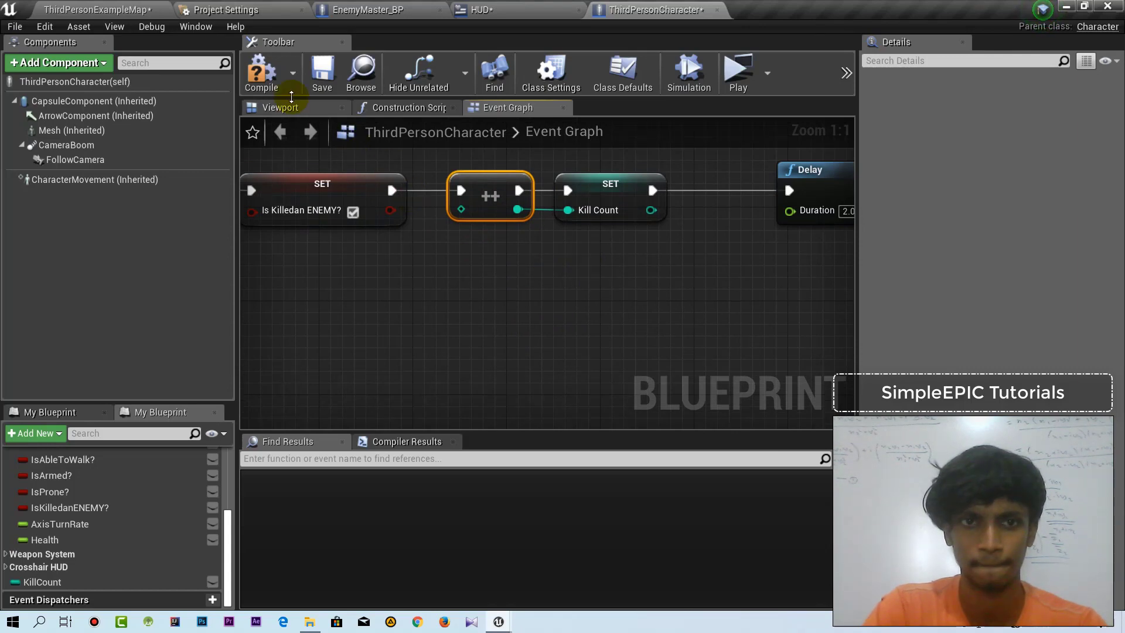
pyautogui.press('F7')
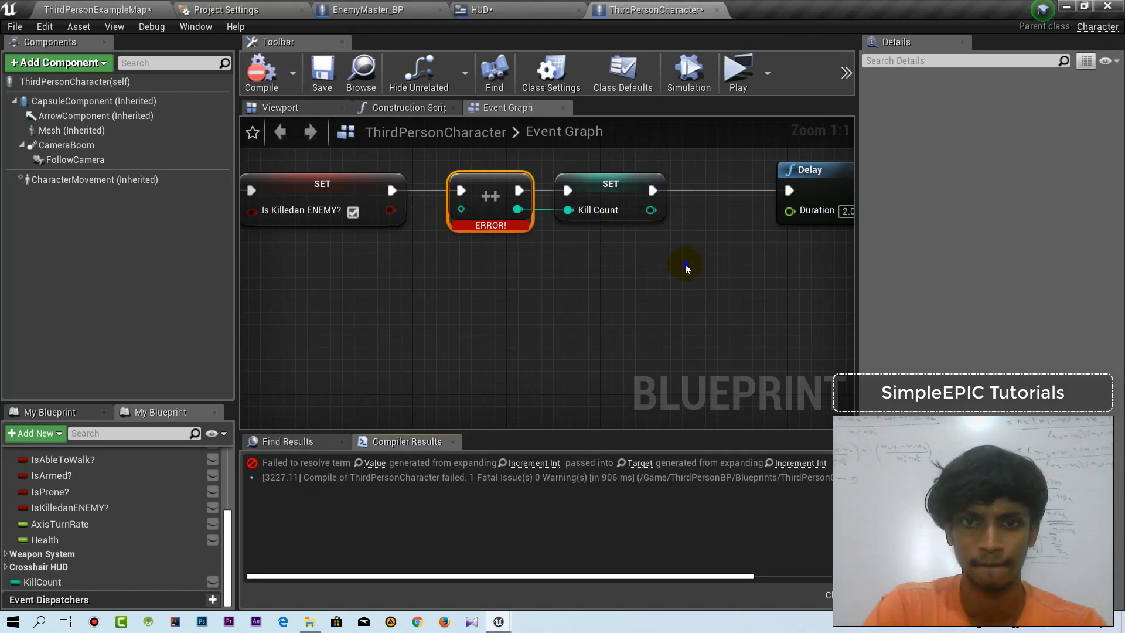
# Connect a Get KillCount node to the Increment Int node's input, and compile and save the blueprint.
pyautogui.moveTo(686, 264); pyautogui.dragTo(664, 275, button='right')
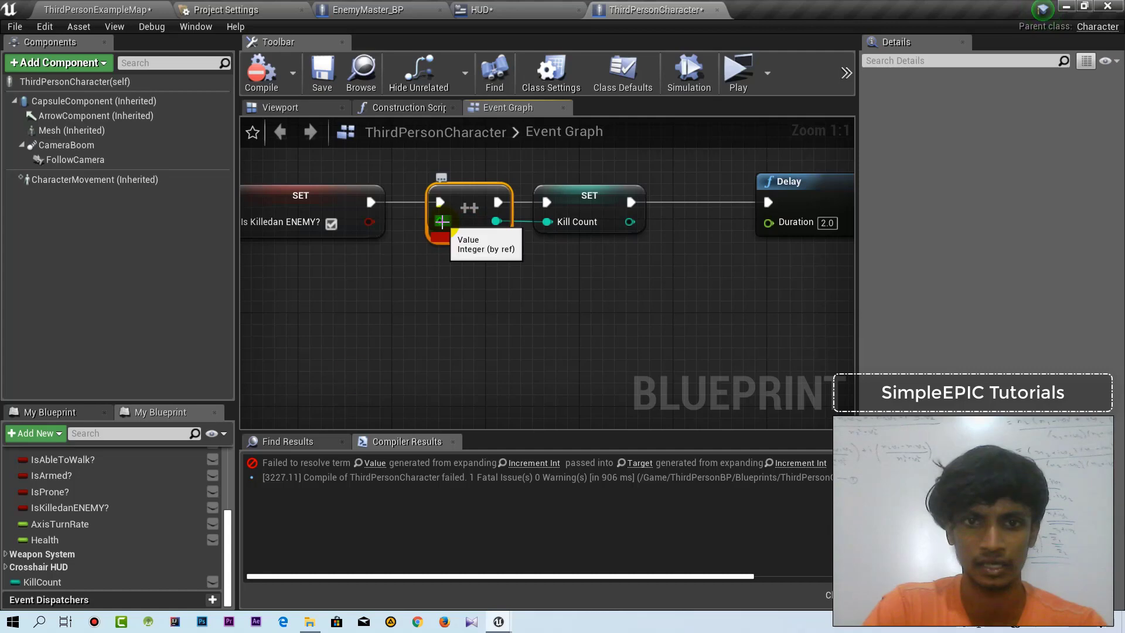
pyautogui.moveTo(221, 483); pyautogui.dragTo(438, 222)
pyautogui.moveTo(366, 258); pyautogui.dragTo(370, 293)
pyautogui.click(261, 72)
pyautogui.click(323, 73)
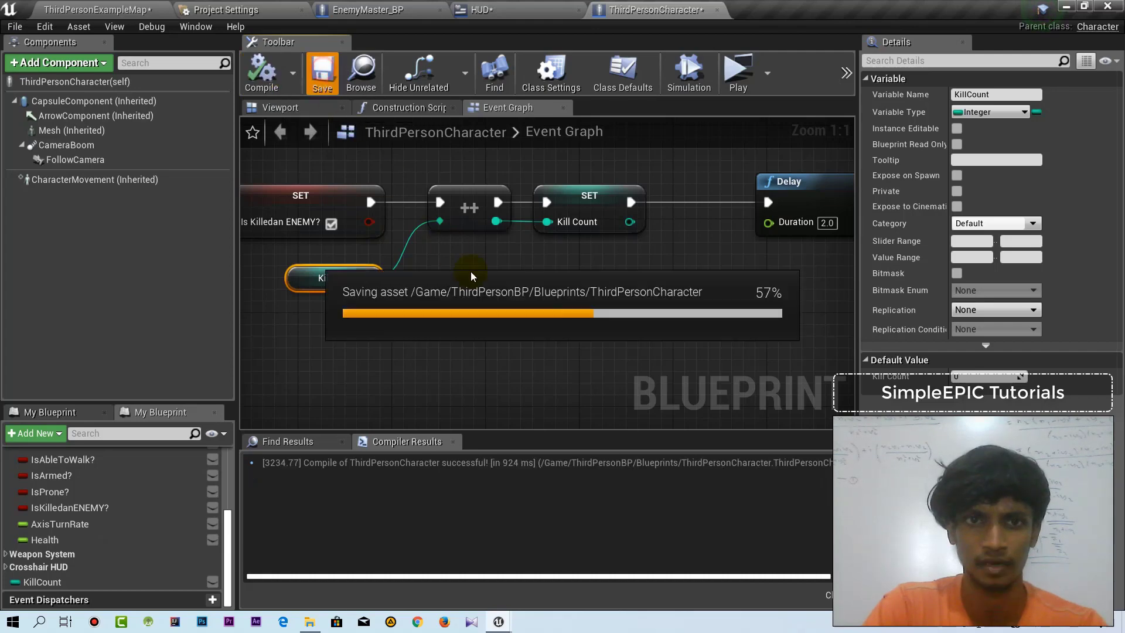
pyautogui.moveTo(604, 297); pyautogui.dragTo(601, 303, button='right')
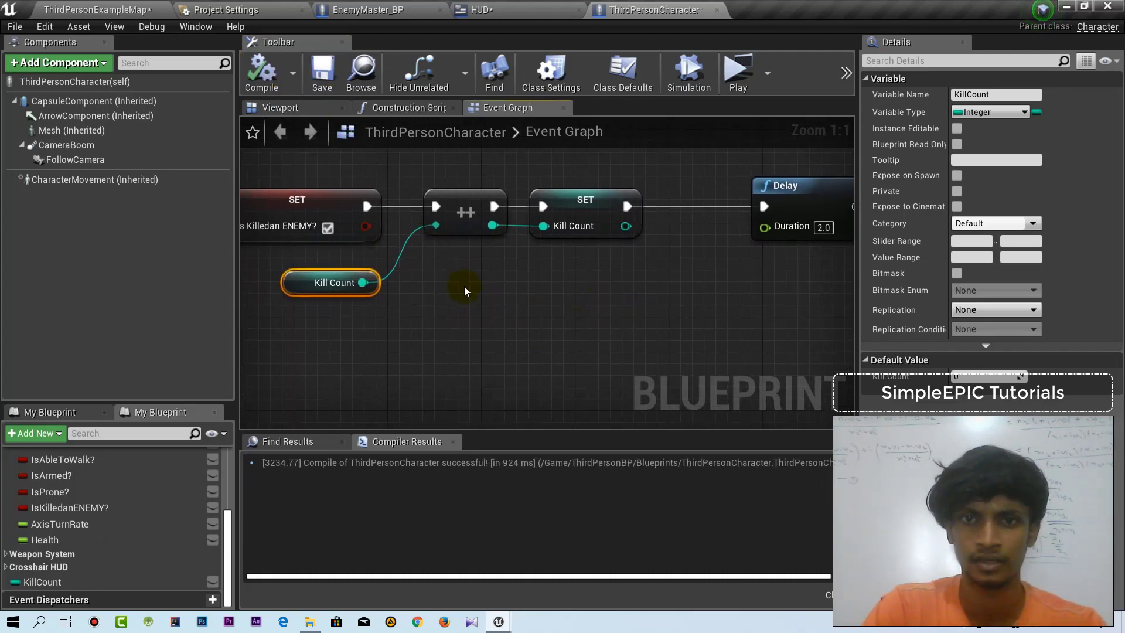
# Create a new binding function for the 0 text's Text property in the HUD widget.
pyautogui.click(481, 10)
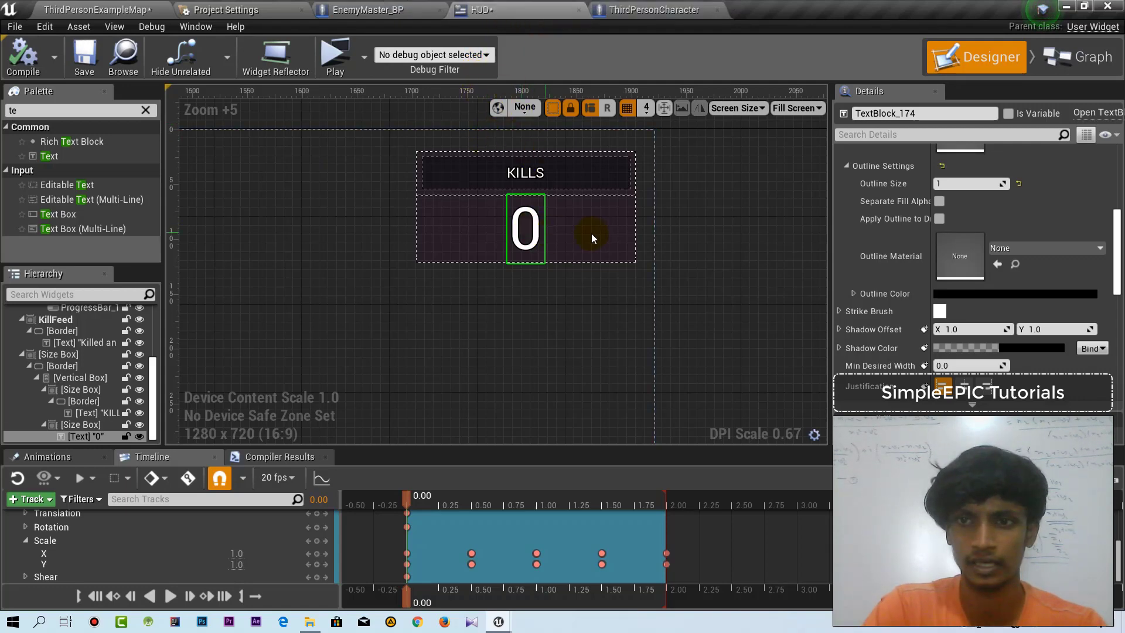
pyautogui.scroll(8, 940, 253)
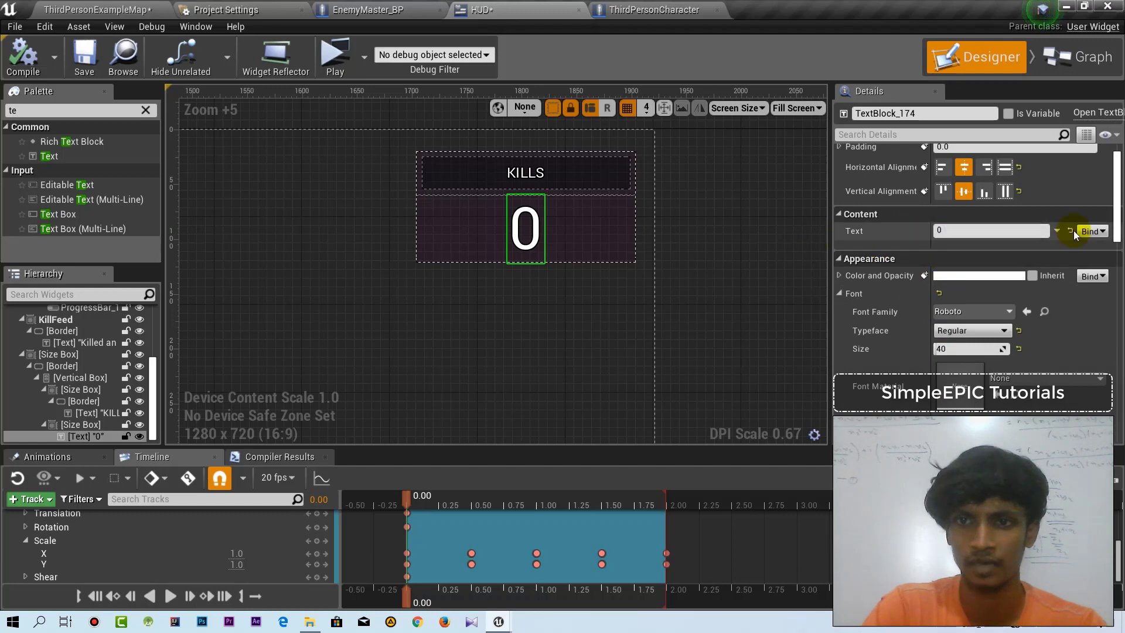
pyautogui.click(1089, 230)
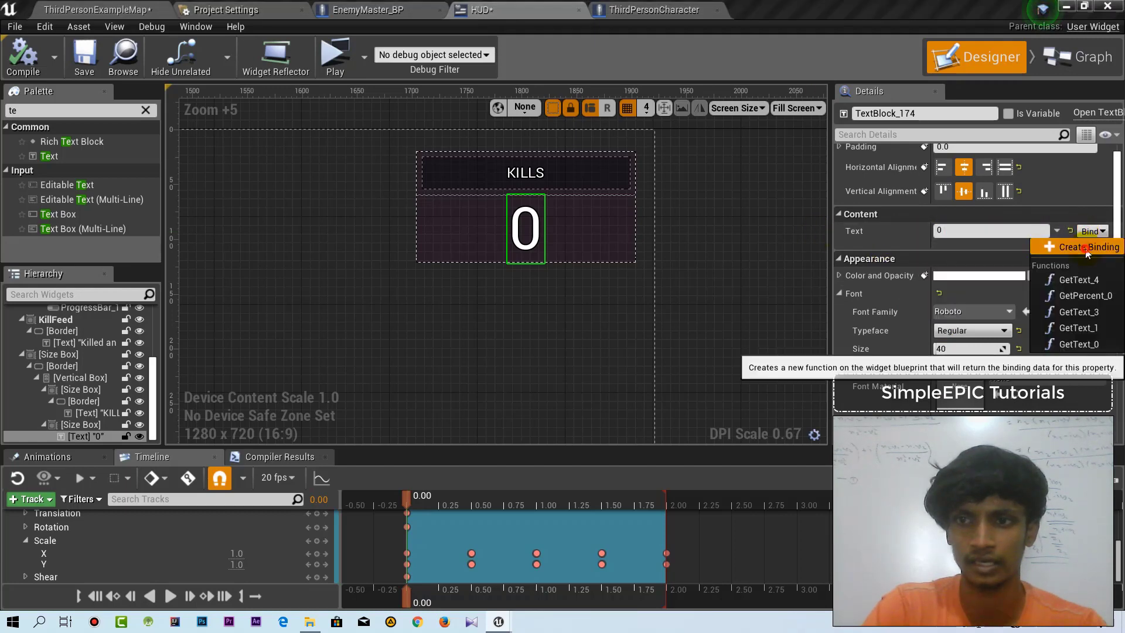
pyautogui.click(1085, 248)
# Make room before the Return Node and insert a Cast To ThirdPersonCharacter node between it and the function's entry node.
pyautogui.moveTo(459, 242); pyautogui.dragTo(901, 242)
pyautogui.moveTo(455, 263); pyautogui.dragTo(461, 255)
pyautogui.write('cast')
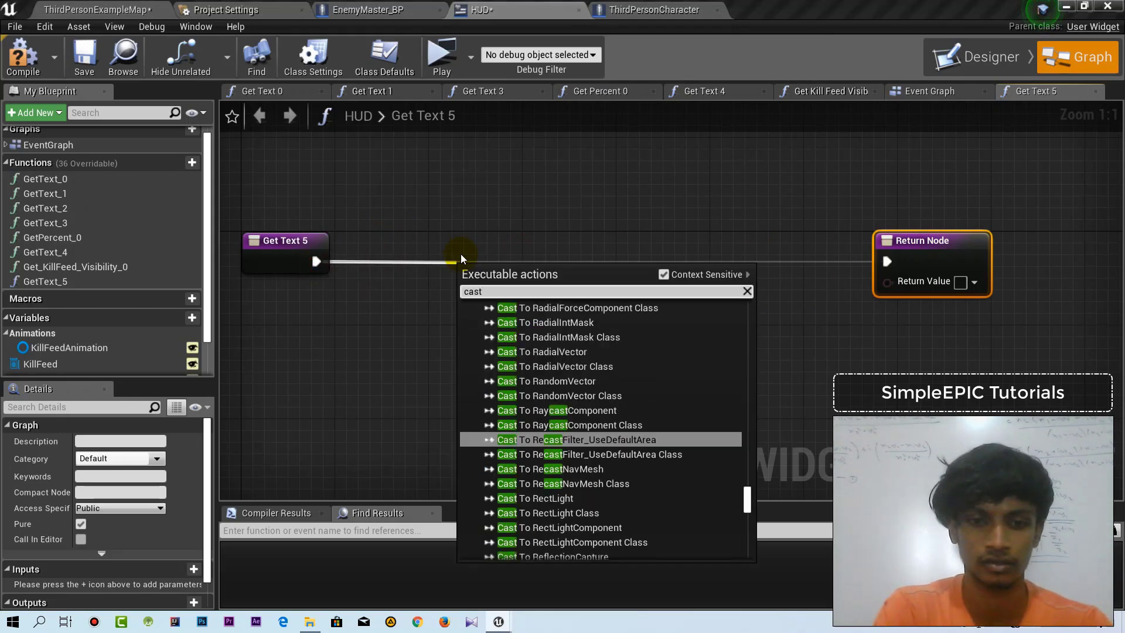
pyautogui.write('tothir')
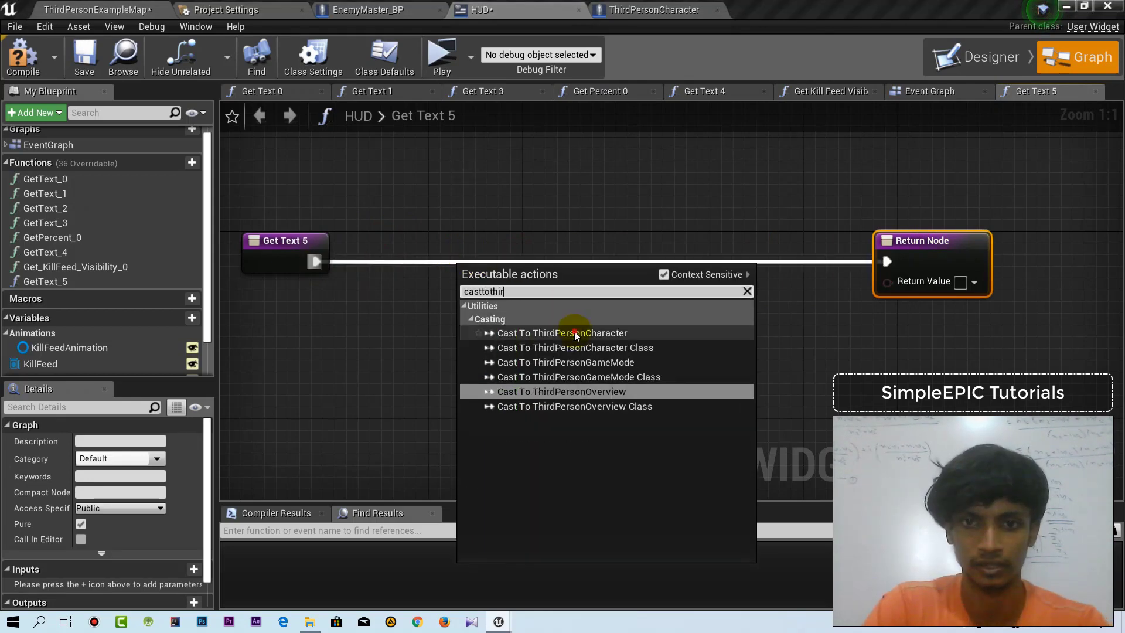
pyautogui.click(575, 335)
pyautogui.moveTo(506, 298); pyautogui.dragTo(481, 256)
# Connect a Get Player Character node to the cast's Object input.
pyautogui.moveTo(421, 330); pyautogui.dragTo(415, 350)
pyautogui.write('getpla')
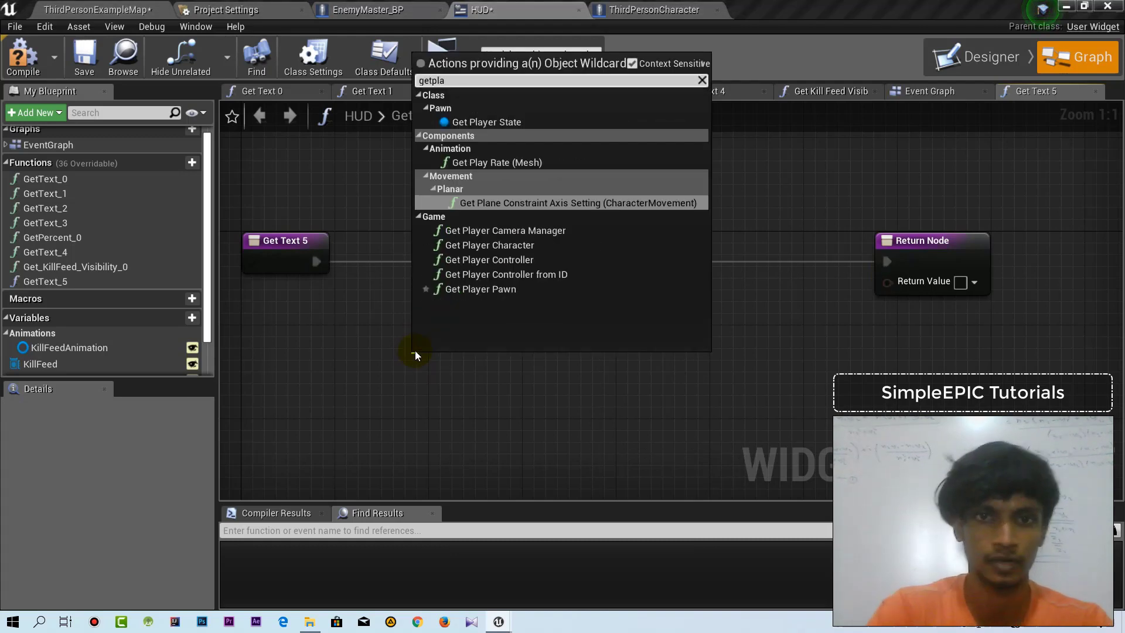
pyautogui.click(498, 245)
# Add a Get Kill Count node from the cast's As Third Person Character output.
pyautogui.moveTo(626, 333); pyautogui.dragTo(501, 289, button='right')
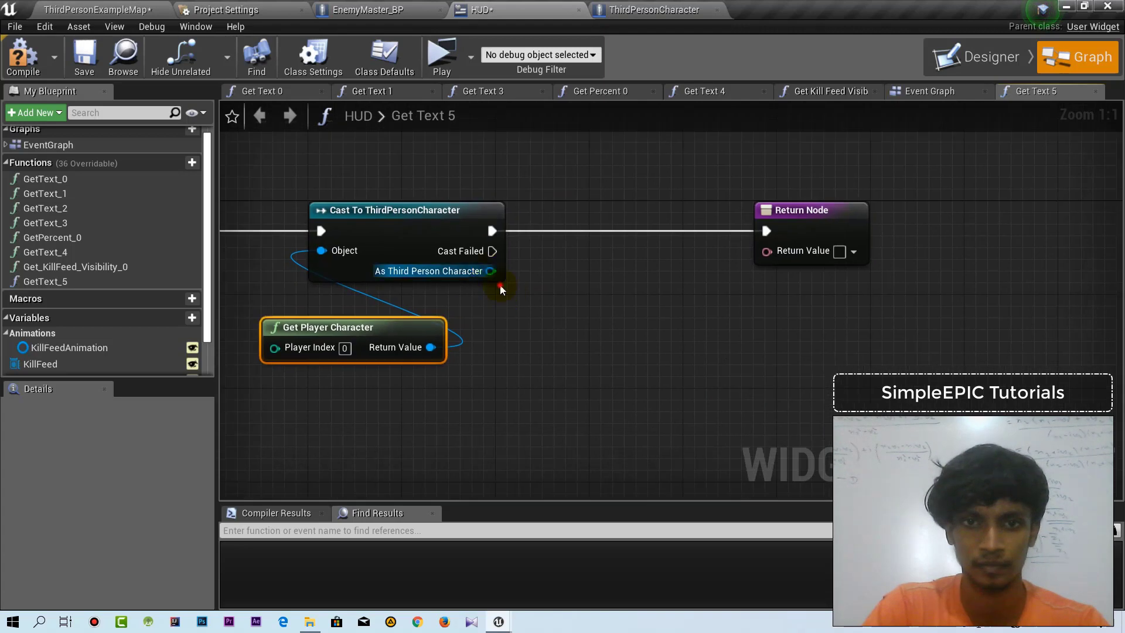
pyautogui.moveTo(492, 270); pyautogui.dragTo(543, 342)
pyautogui.write('kill')
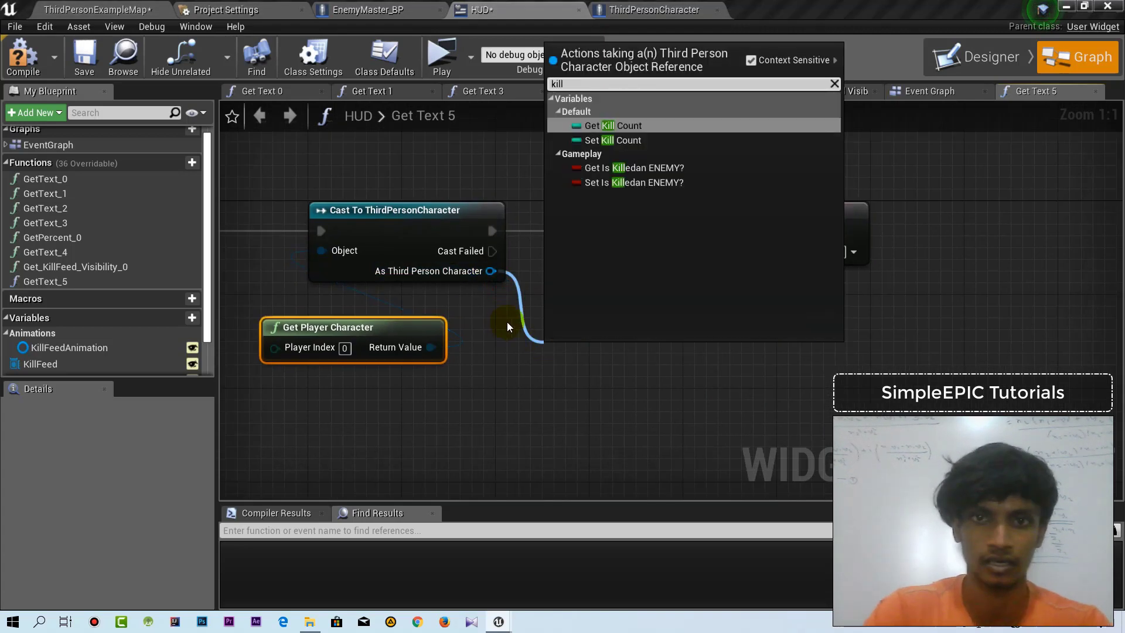
pyautogui.click(614, 125)
# Connect Kill Count to the Return Node's Return Value through a ToText (integer) conversion, spacing the nodes out neatly.
pyautogui.moveTo(599, 339); pyautogui.dragTo(512, 323, button='right')
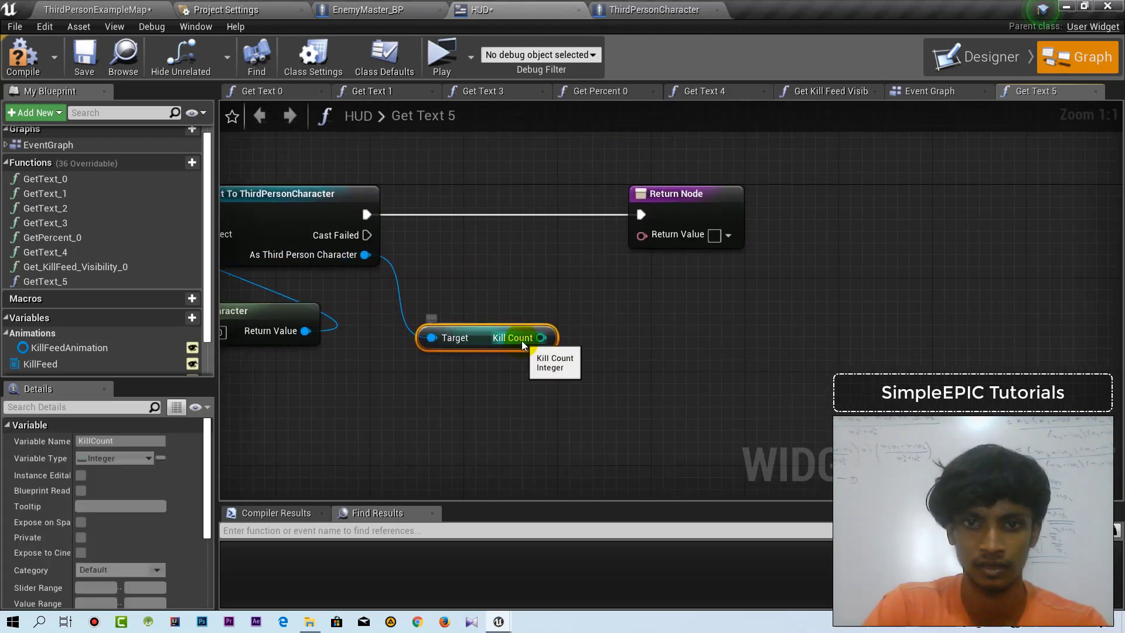
pyautogui.moveTo(522, 340); pyautogui.dragTo(786, 212)
pyautogui.moveTo(557, 264); pyautogui.dragTo(615, 252)
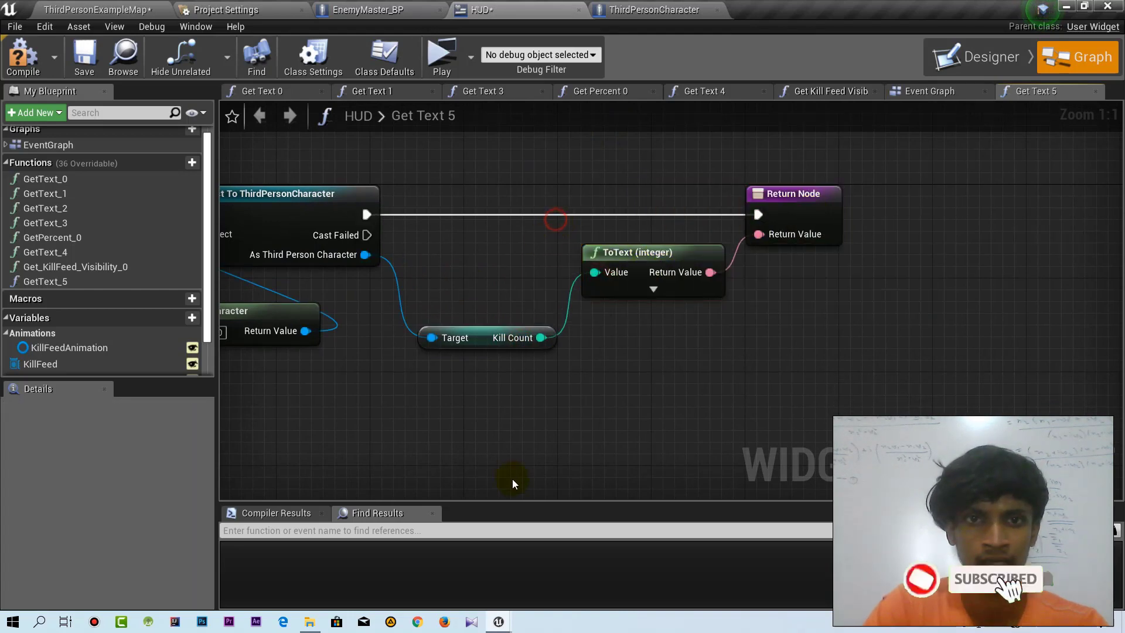
# Run the game preview and shoot several enemies with the rifle to test the HUD's kill counter.
pyautogui.click(441, 53)
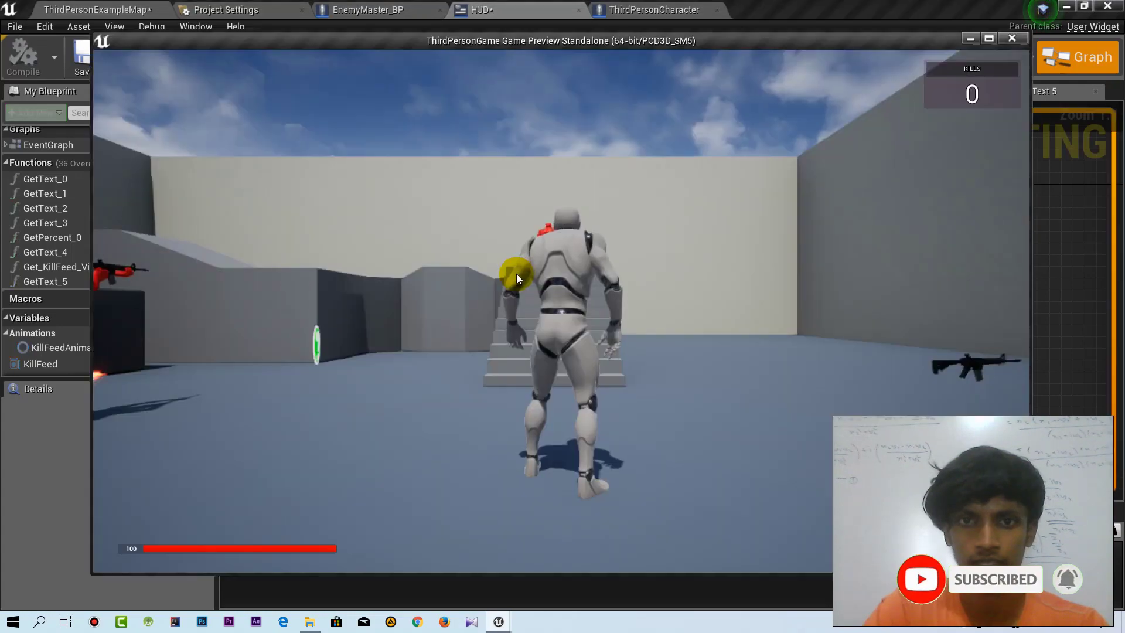
pyautogui.click(517, 274)
pyautogui.press('w')
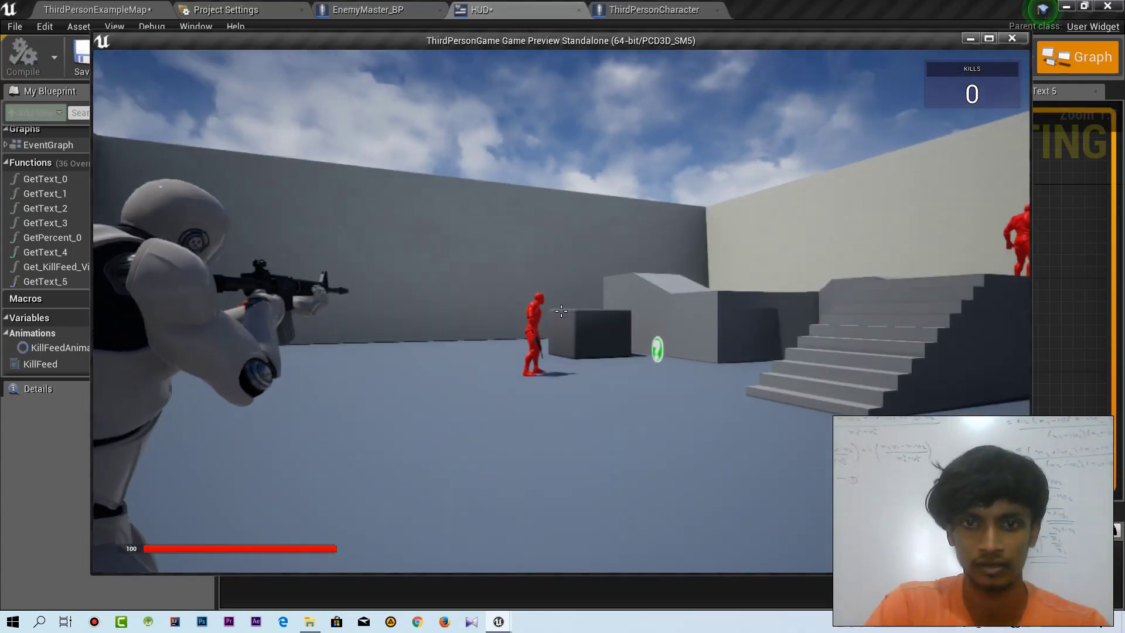
pyautogui.click(562, 310)
pyautogui.press('w')
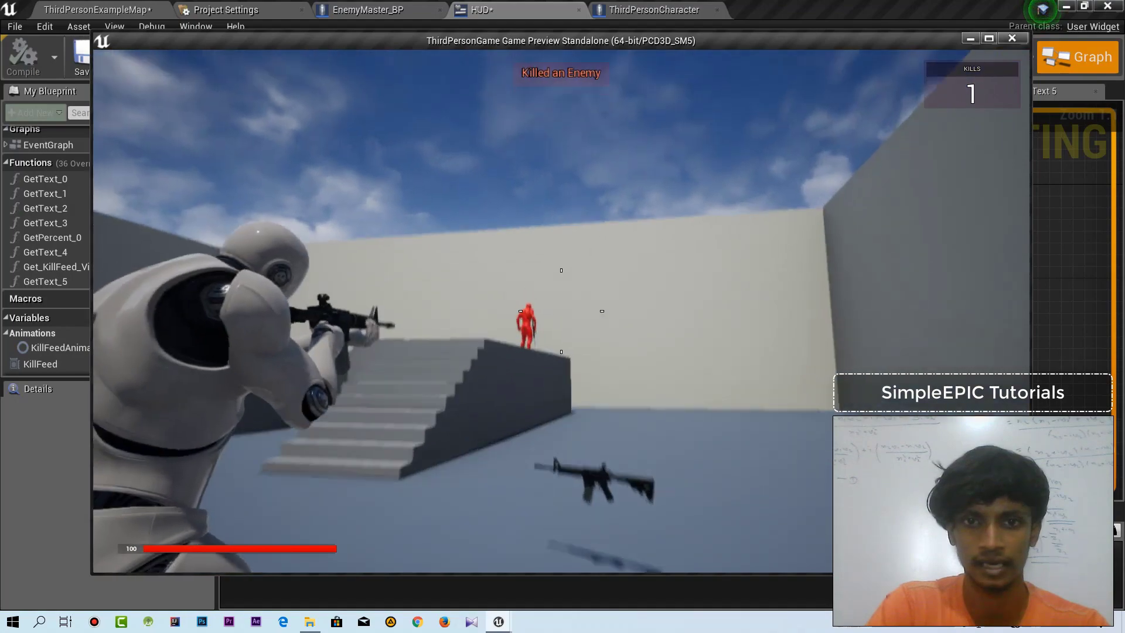
pyautogui.click(562, 311)
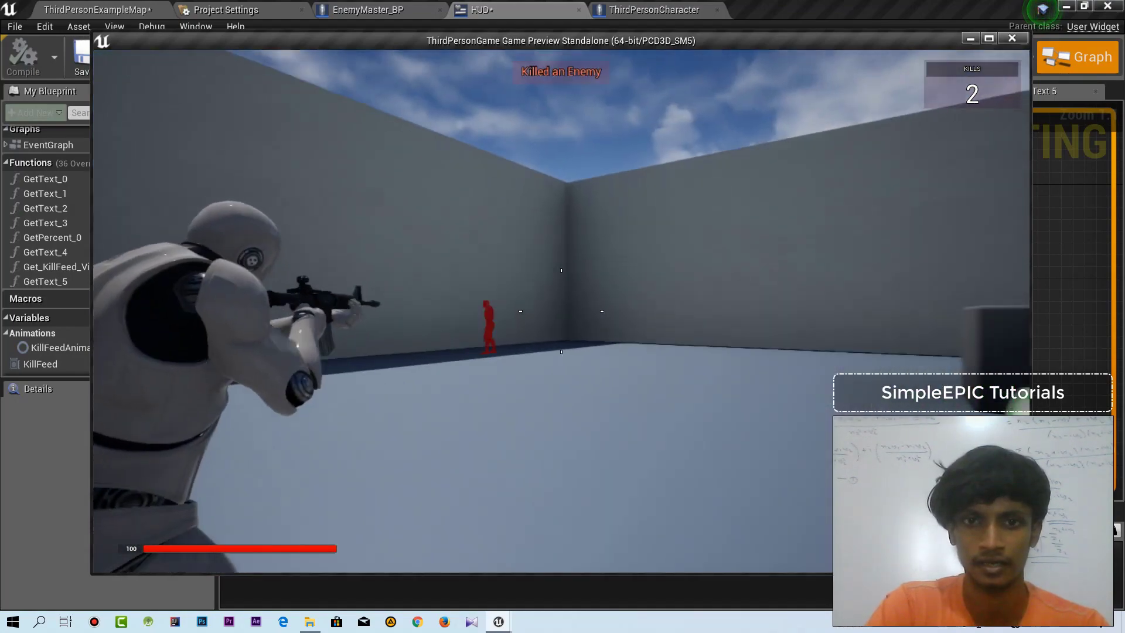
pyautogui.click(561, 310)
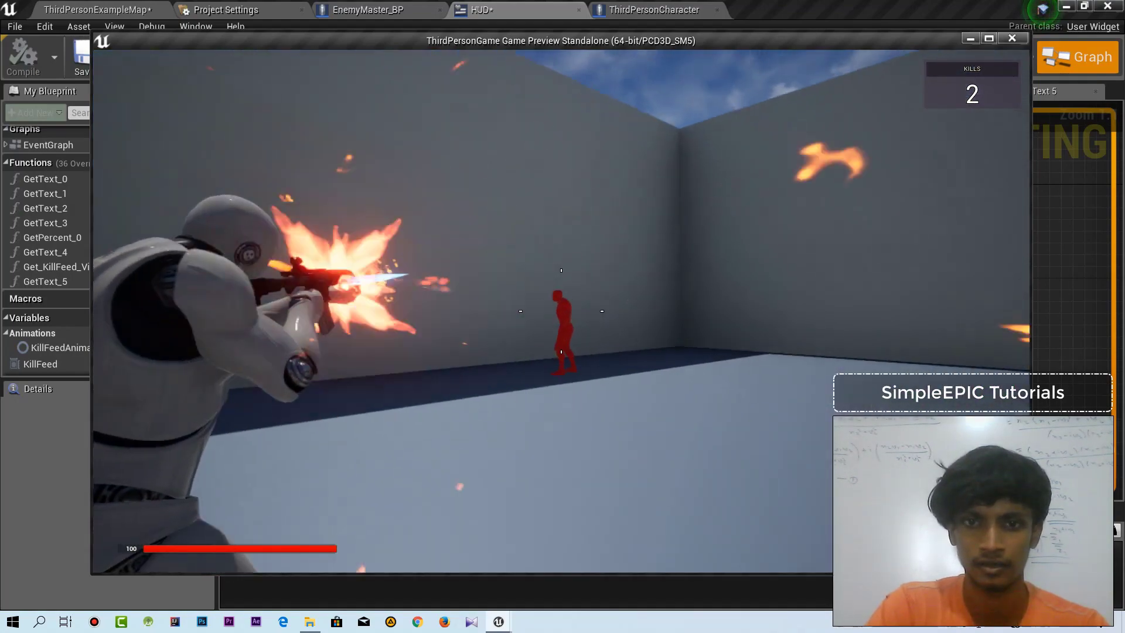
pyautogui.press('w')
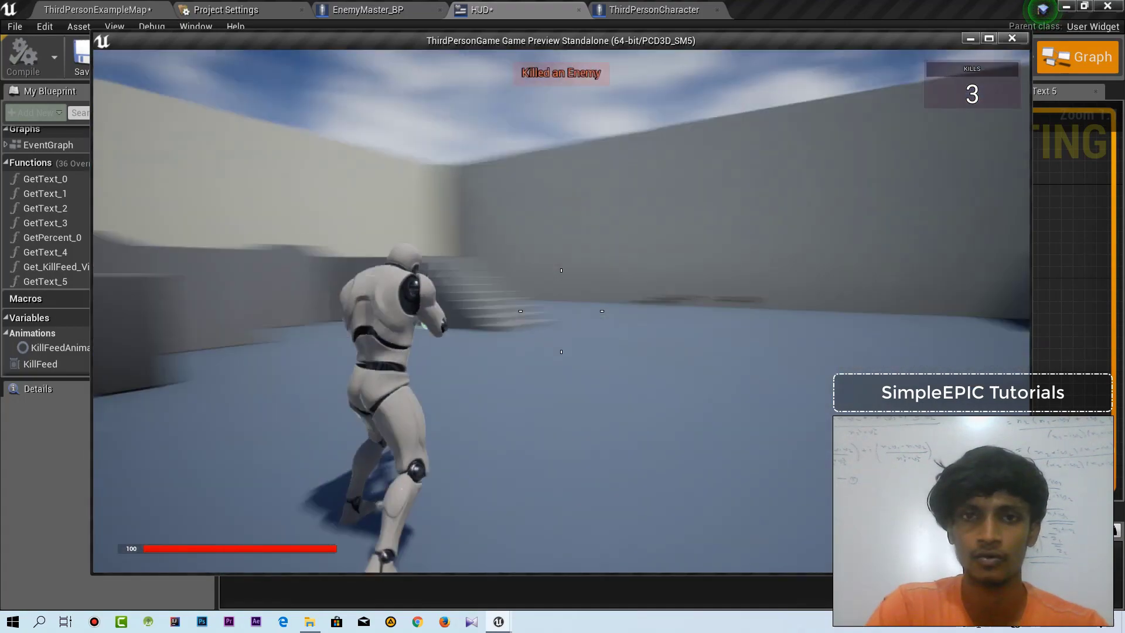
pyautogui.press('w')
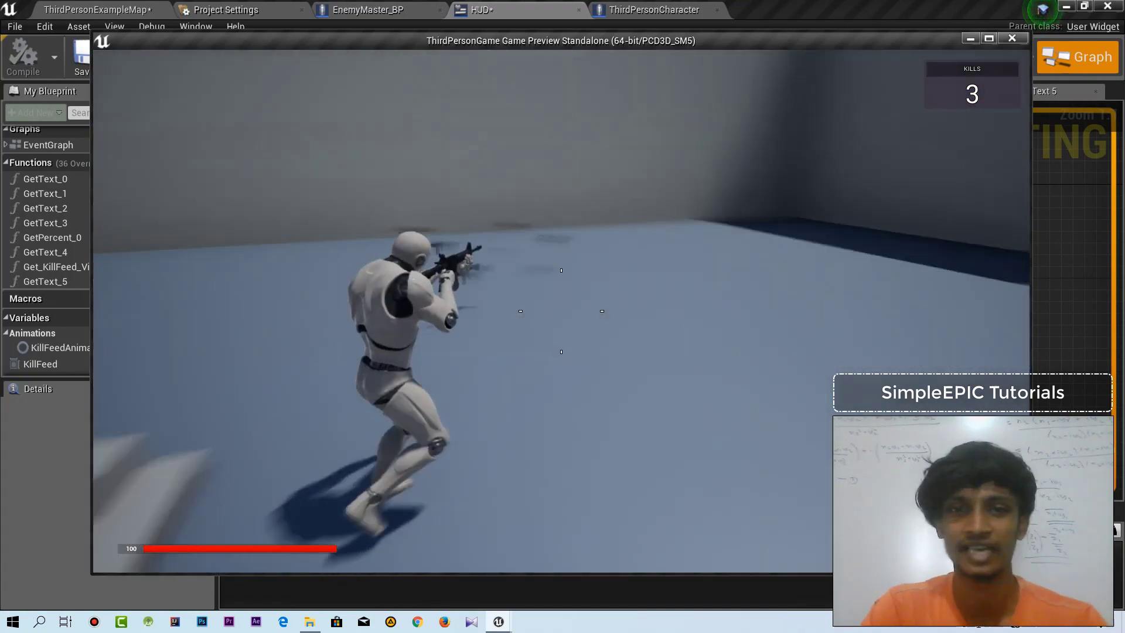
pyautogui.press('w')
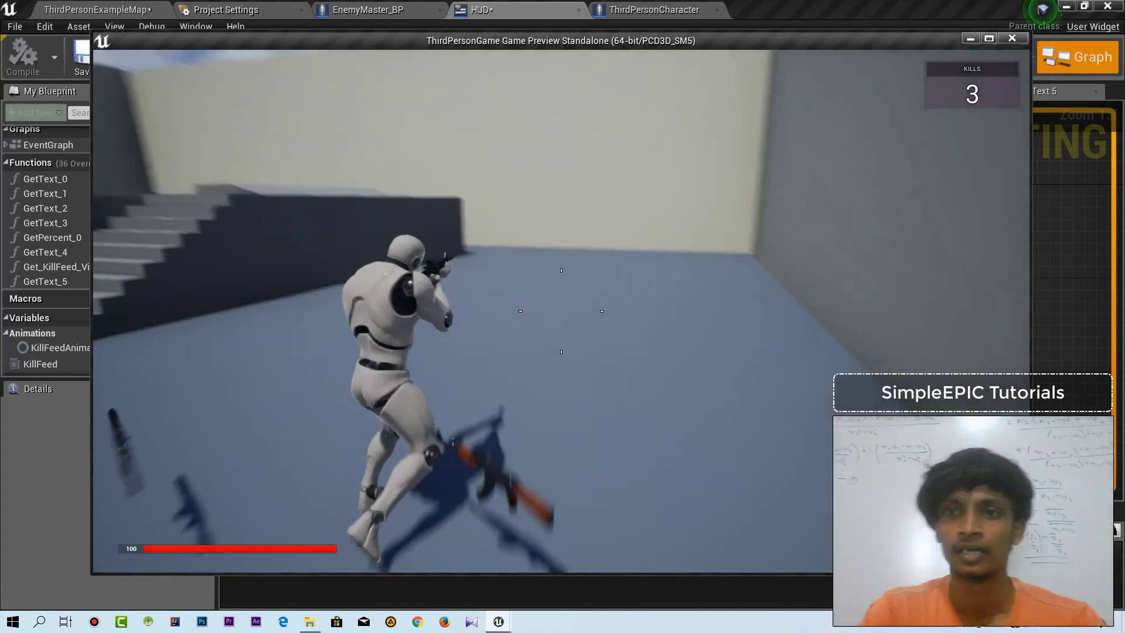
pyautogui.press('w')
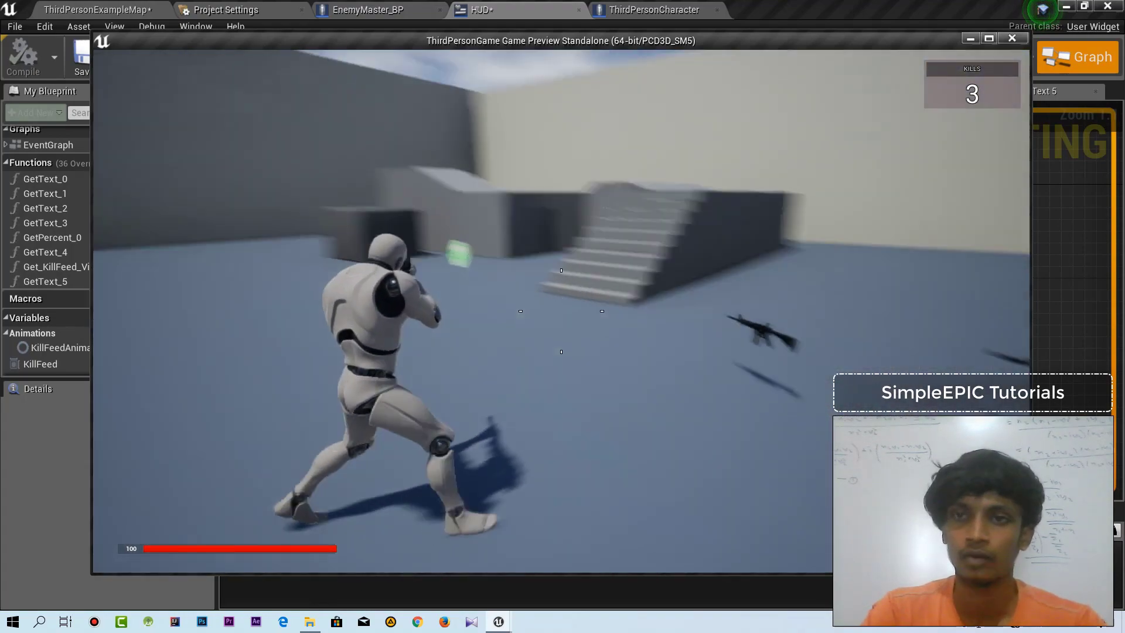
pyautogui.press('w')
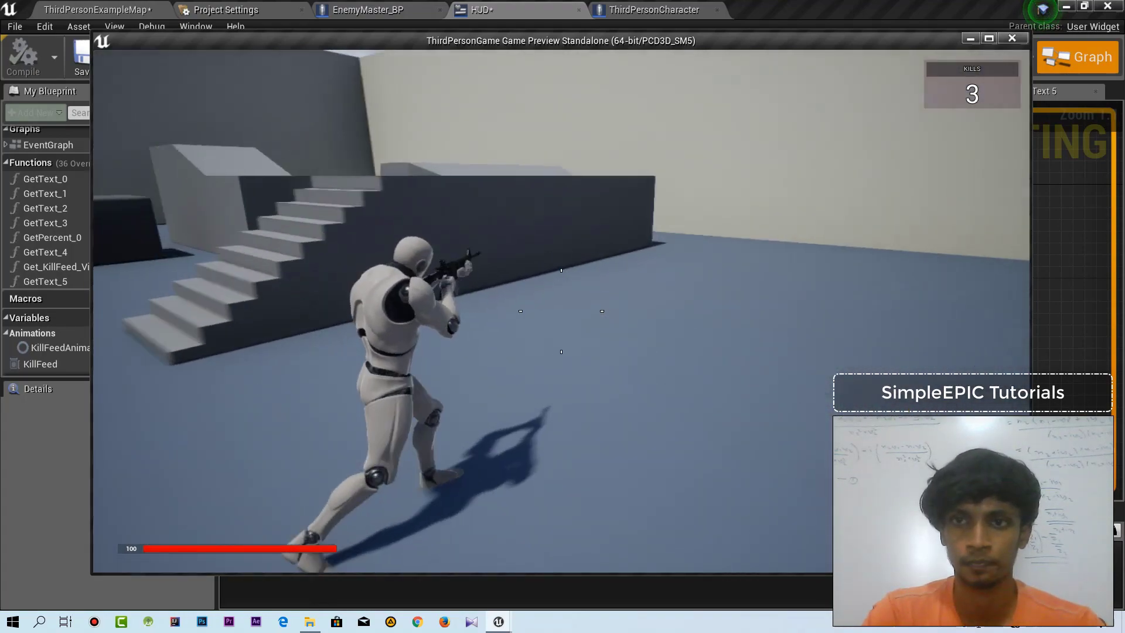
pyautogui.press('w')
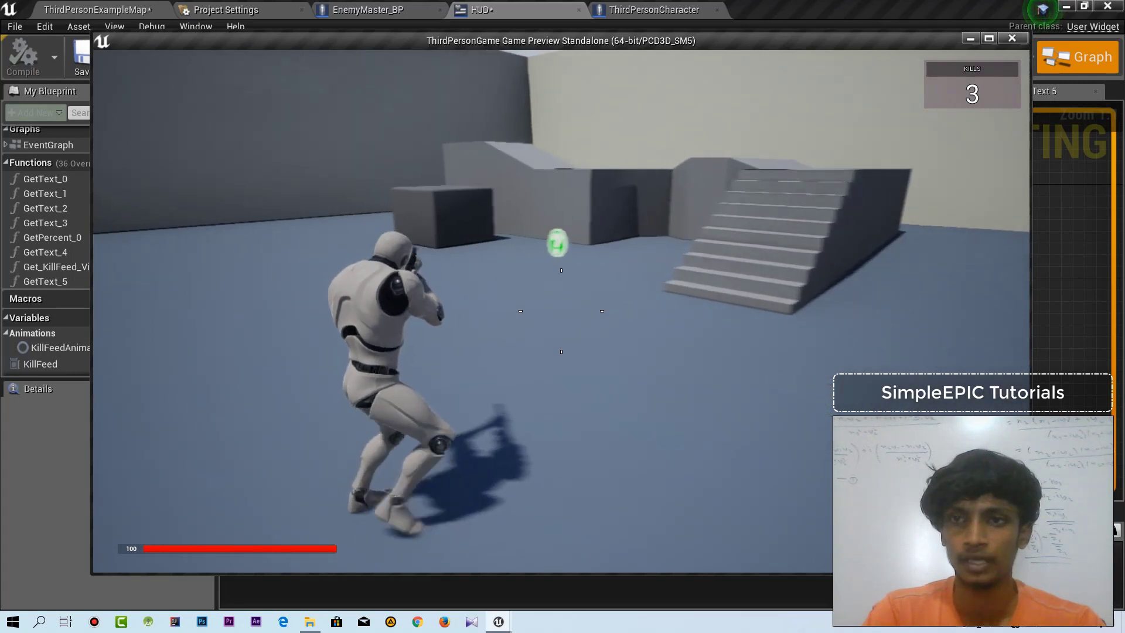
pyautogui.press('w')
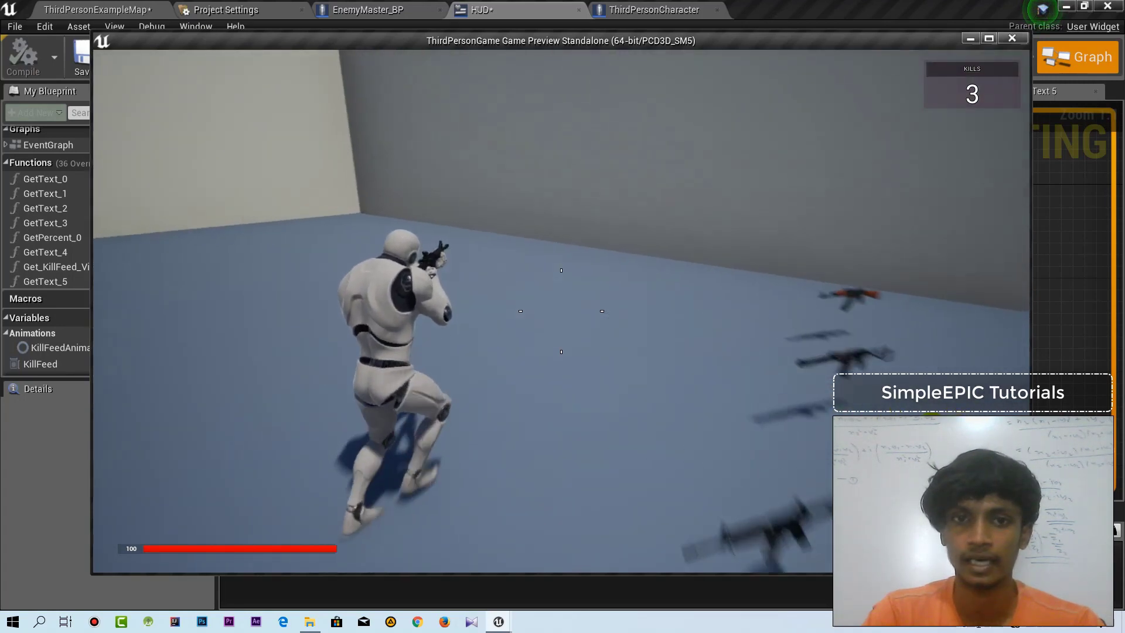
pyautogui.press('s')
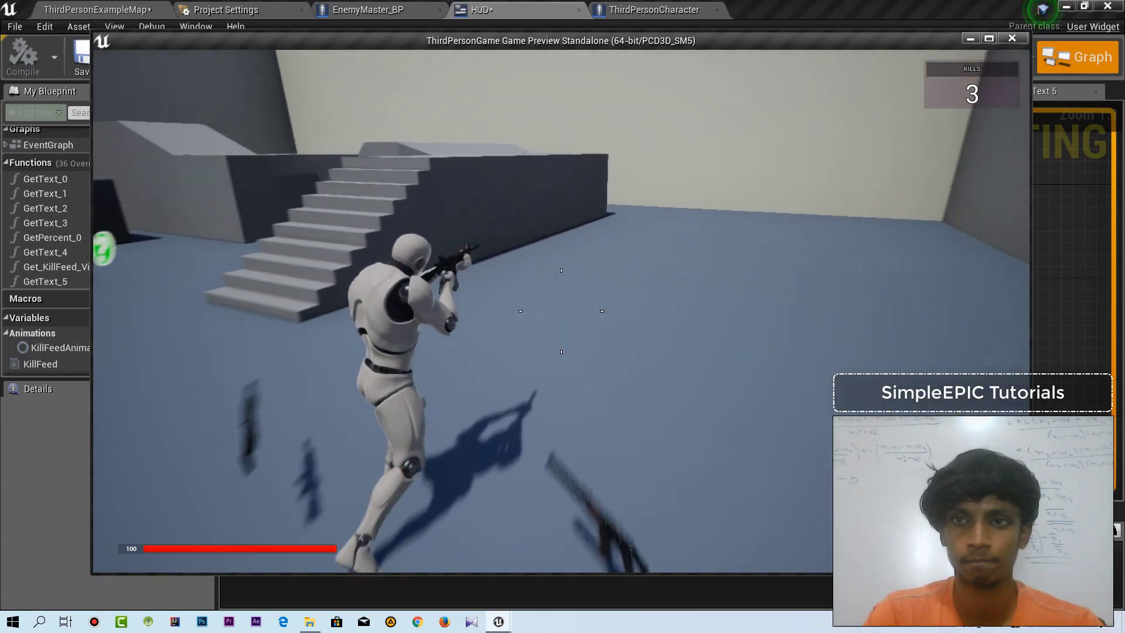
pyautogui.press('a')
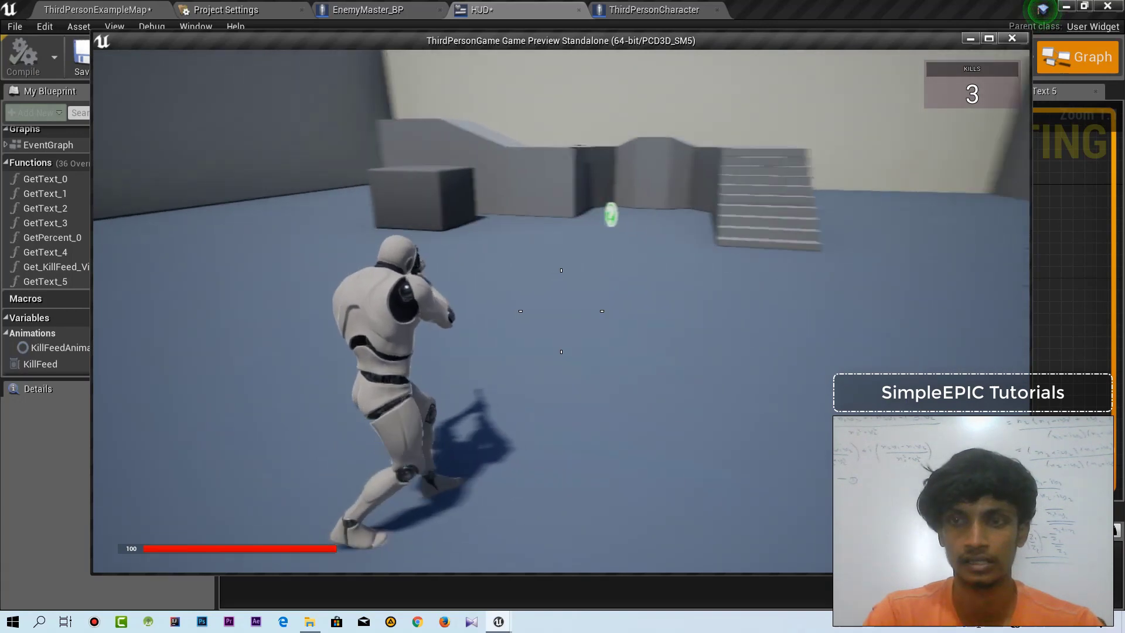
pyautogui.press('w')
pyautogui.press('w')
pyautogui.press('d')
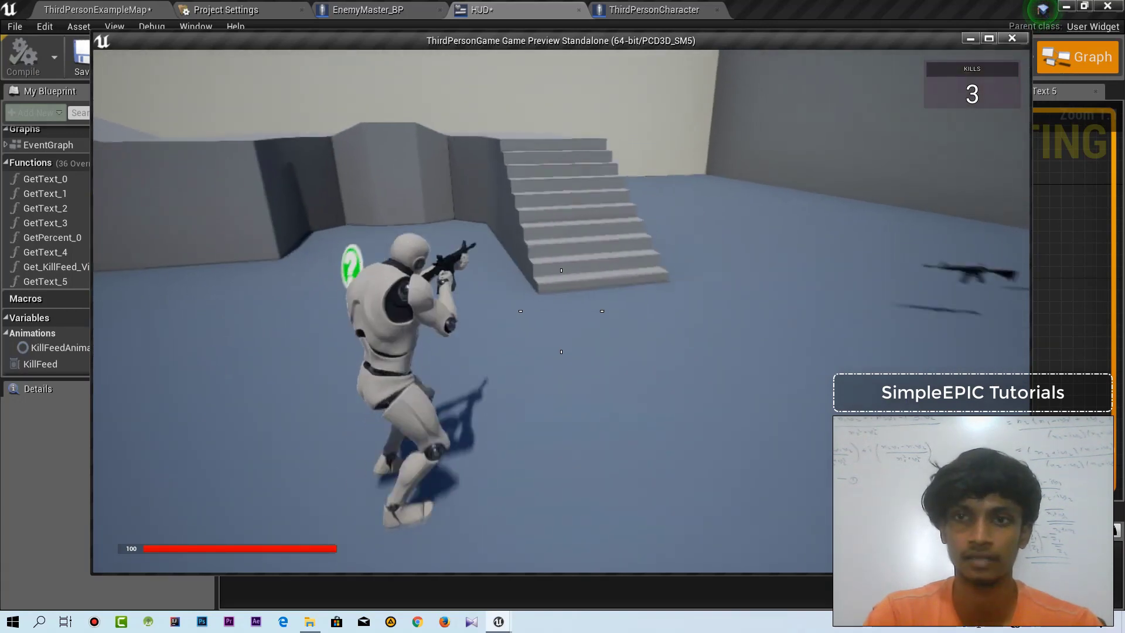
pyautogui.press('s')
pyautogui.press('w')
pyautogui.press('w')
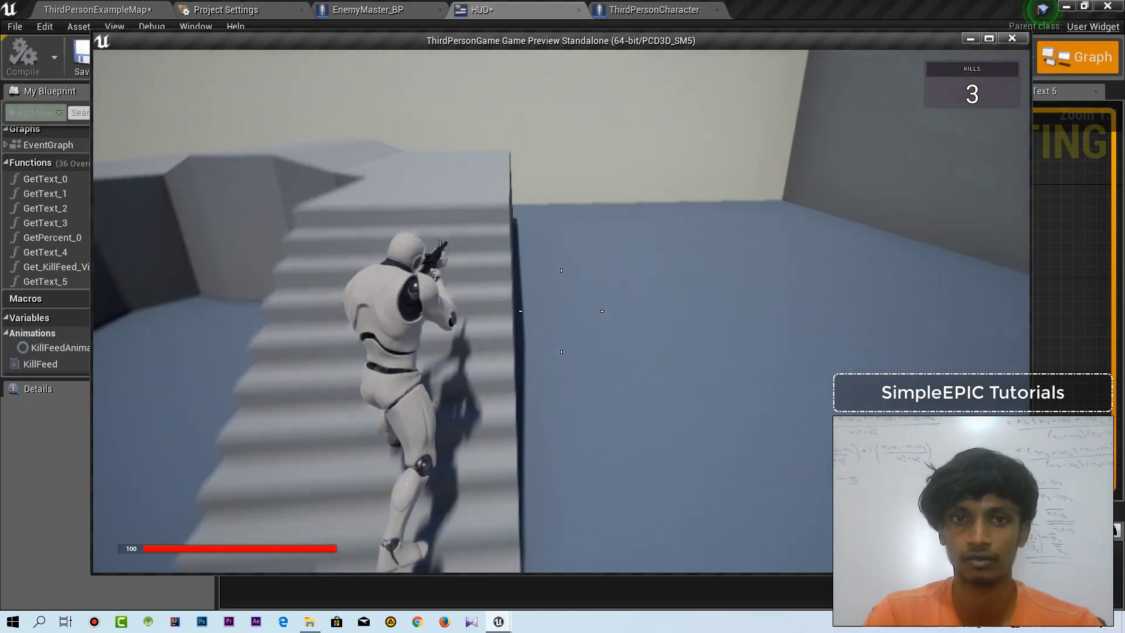
pyautogui.press('w')
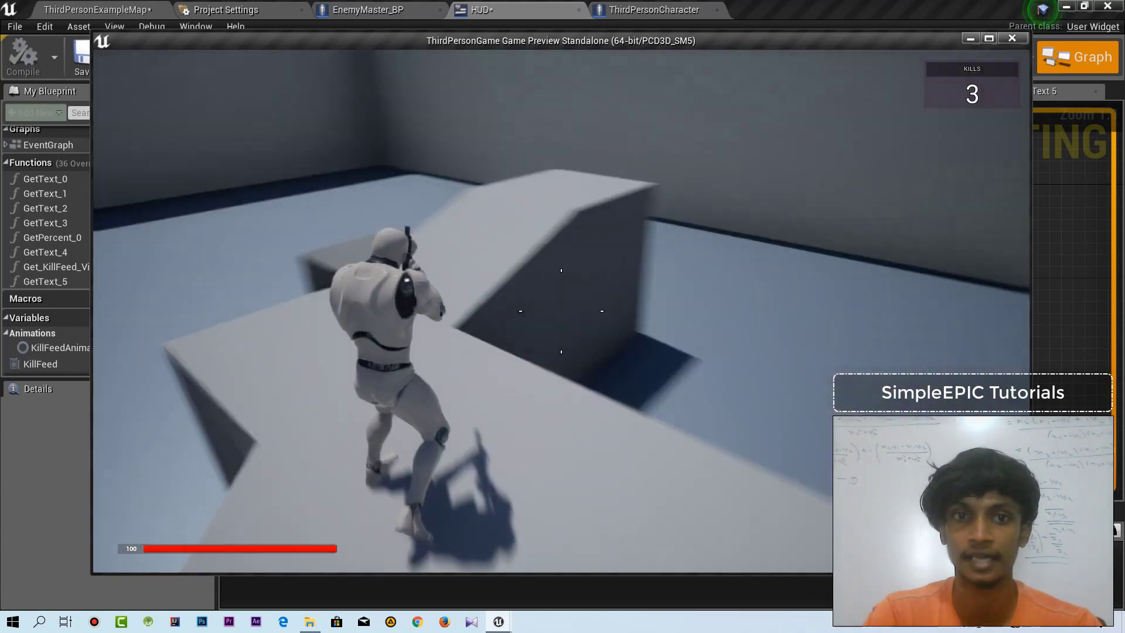